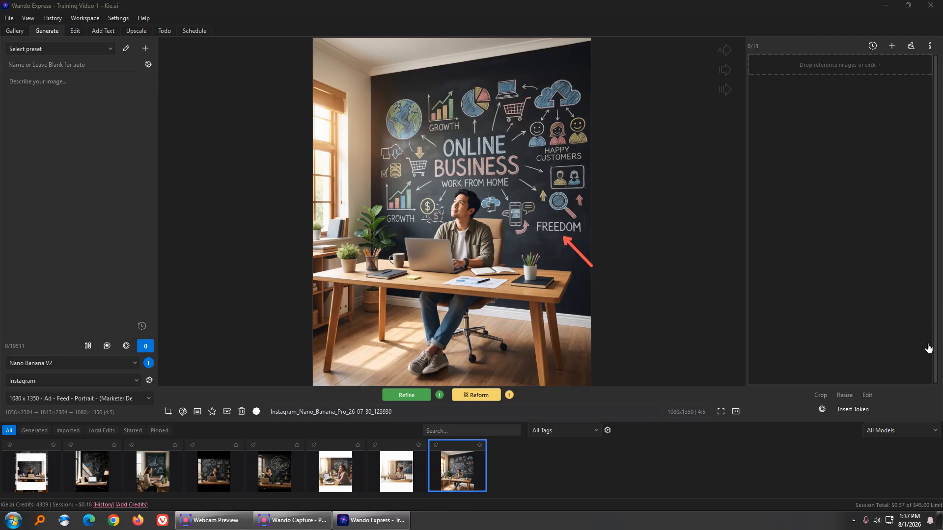
Step: Open the selected chalkboard image in the image editor
left_click(906, 423)
mouse_move(234, 281)
left_mouse_down()
mouse_move(213, 382)
mouse_move(187, 410)
left_mouse_up()
left_click(184, 411)
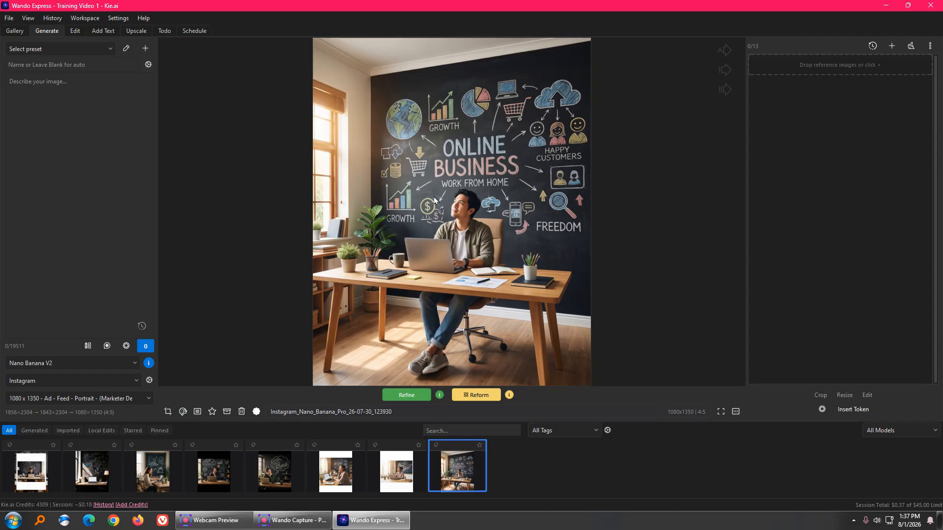
left_click(197, 409)
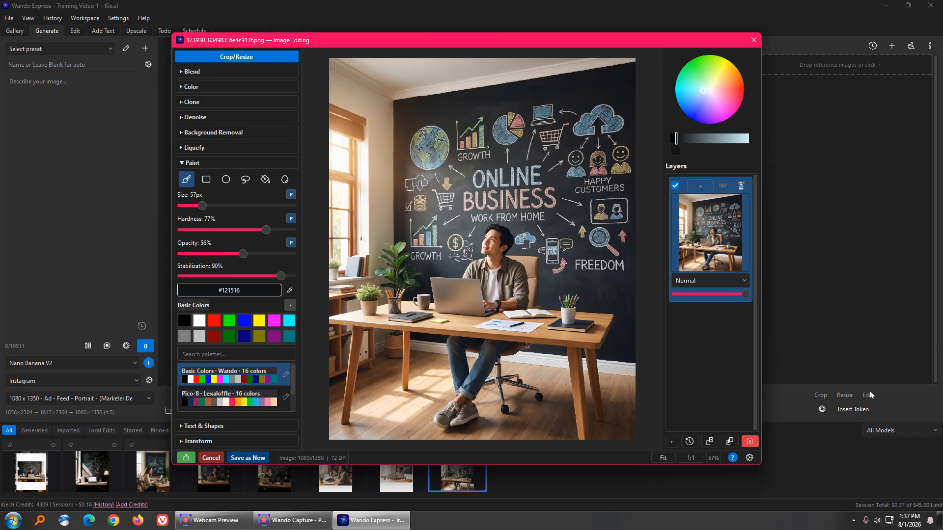
Step: Sample the chalkboard's dark colour beside the FREEDOM lettering as the paint colour
left_click(910, 324)
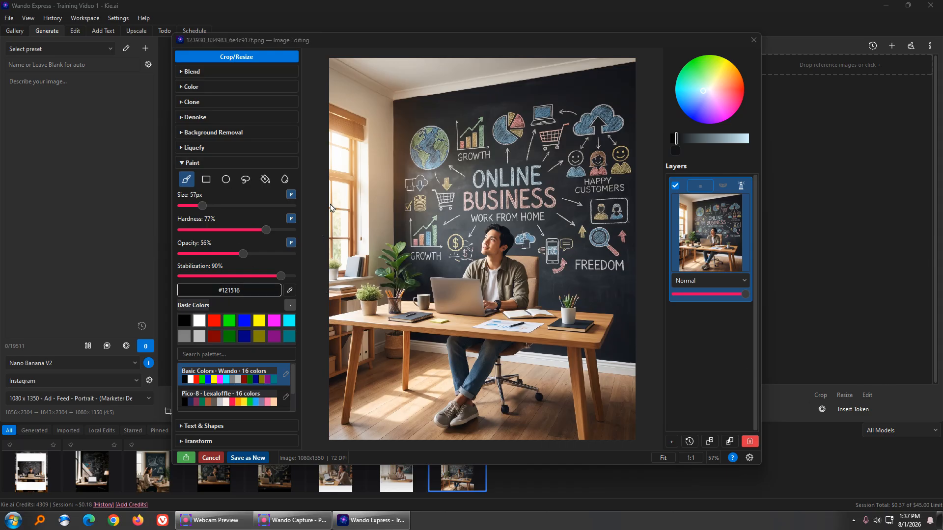
left_click_drag(294, 131, 202, 169)
left_click(290, 291)
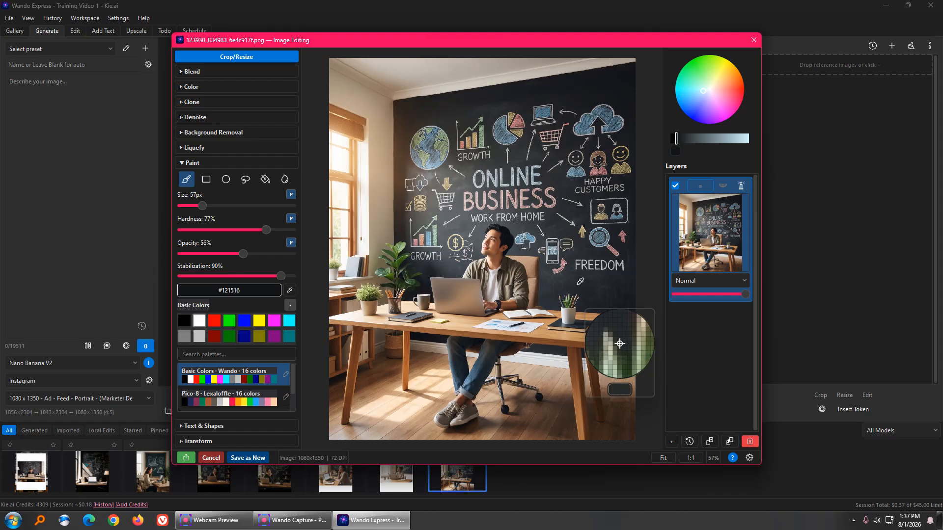
left_click(612, 276)
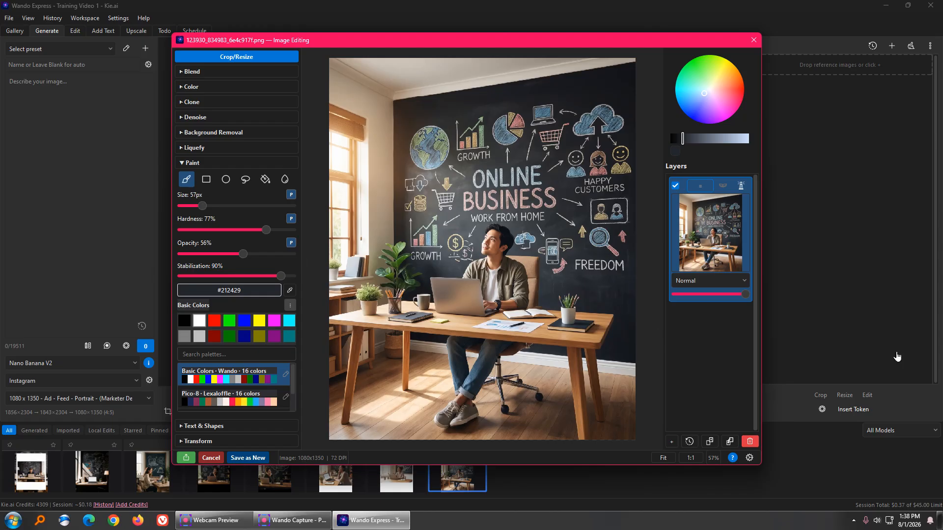
Step: Set the paint brush size to 32 px and paint over the FREEDOM lettering
left_click(142, 195)
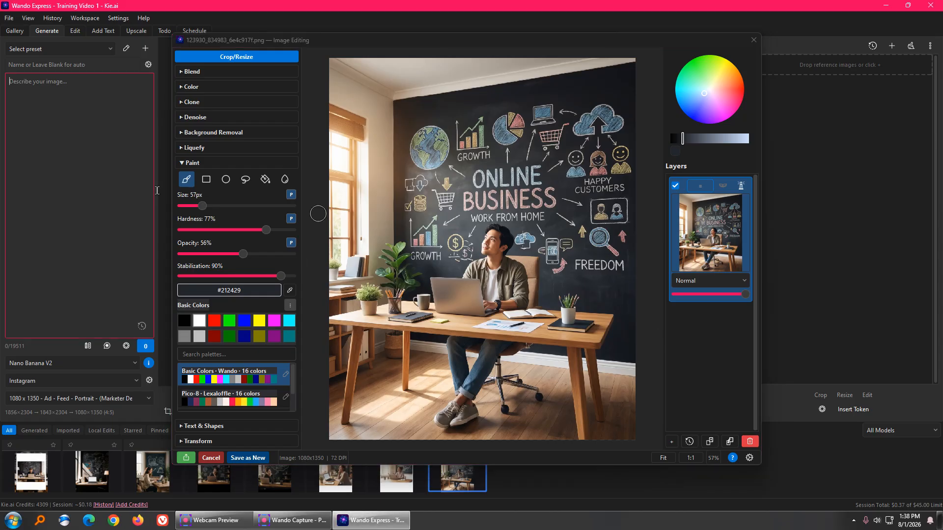
left_click(903, 357)
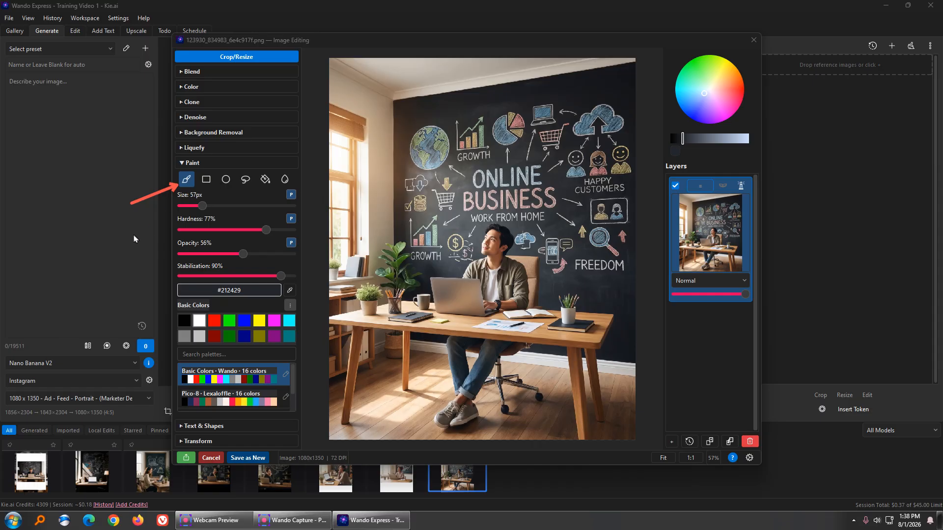
left_click_drag(133, 235, 174, 212)
left_click_drag(201, 206, 188, 206)
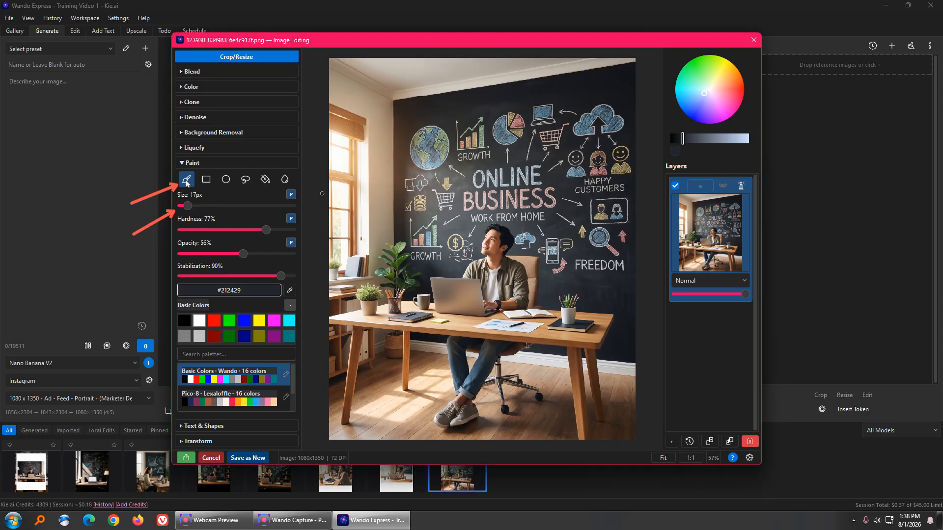
left_click_drag(580, 258, 610, 267)
left_click(190, 205)
mouse_move(614, 265)
left_mouse_down()
mouse_move(577, 263)
mouse_move(622, 270)
left_mouse_up()
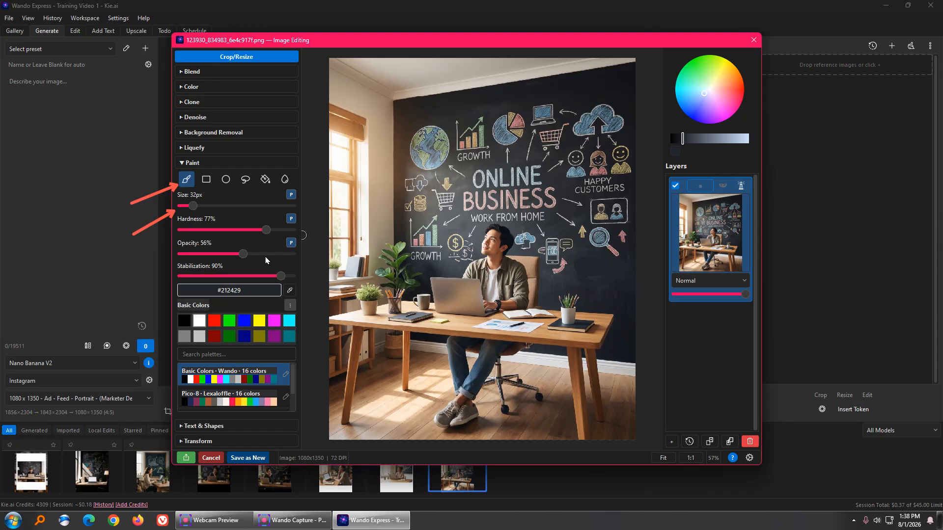
Step: Resample the chalkboard colour just below FREEDOM as the paint colour
left_click(289, 291)
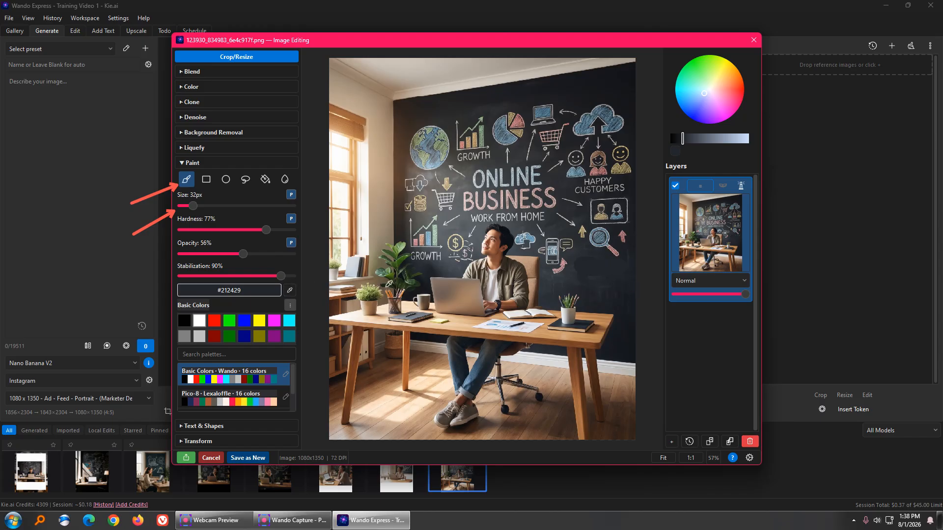
left_click(601, 286)
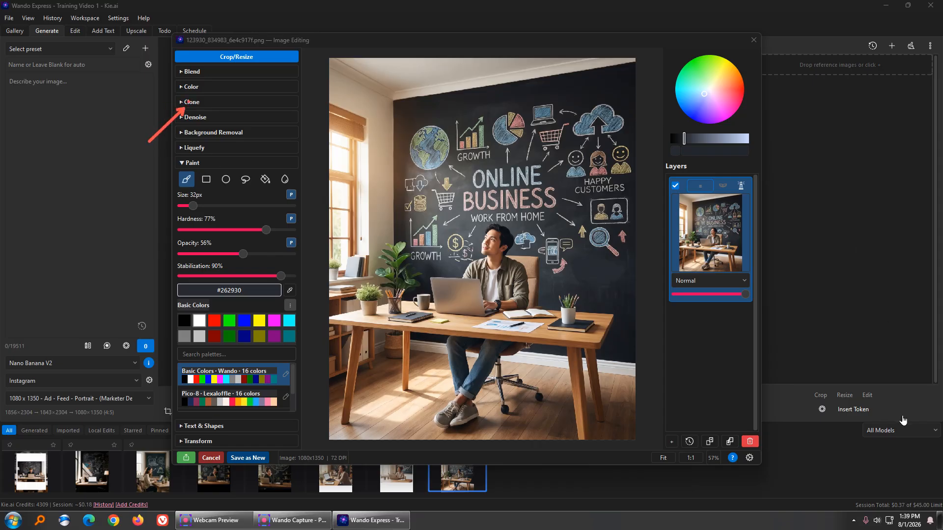
Step: Open the Clone tool, set its size to 19 px and its clone mode to Origin
left_click(207, 105)
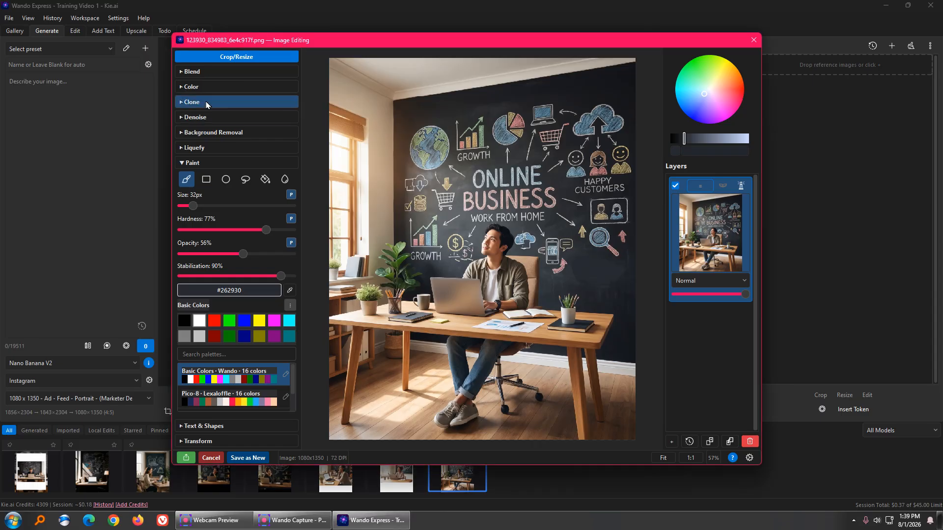
left_click(206, 103)
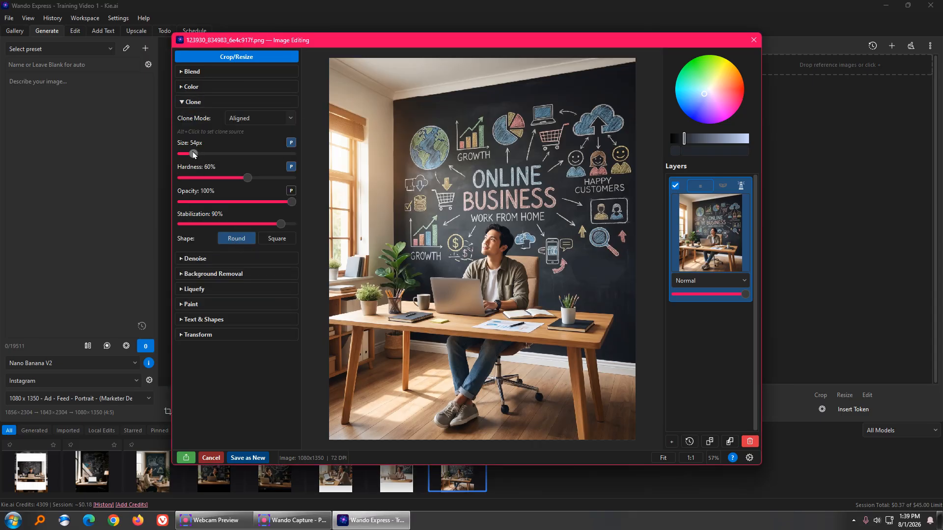
left_click_drag(194, 154, 187, 155)
left_click(271, 121)
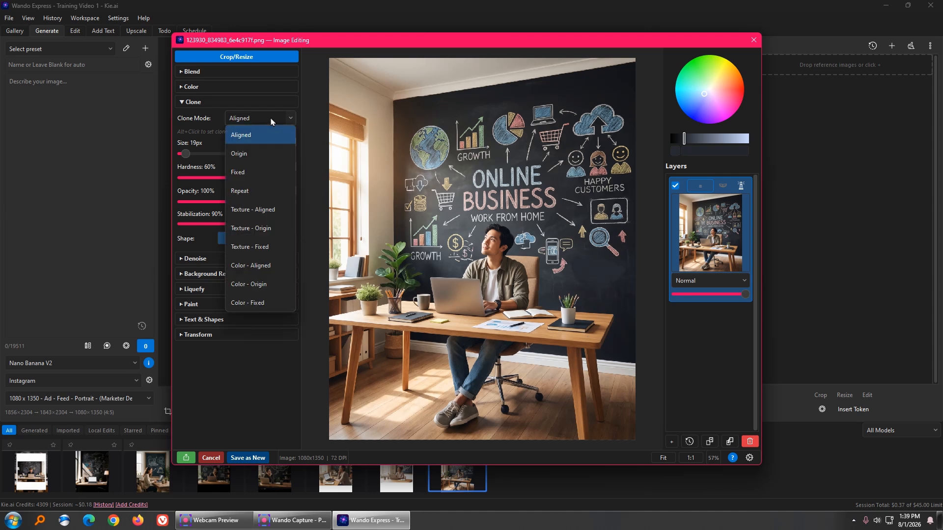
left_click(259, 152)
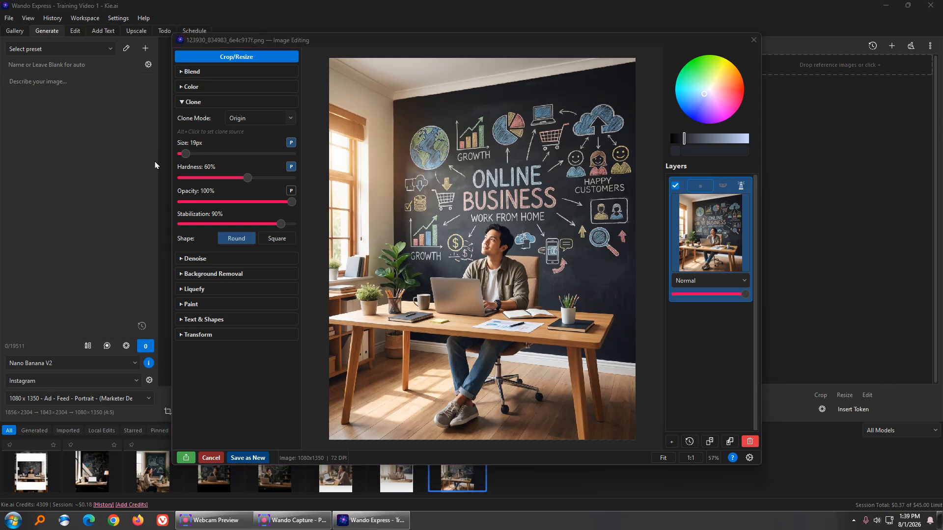
Step: Try cloning chalkboard texture over FREEDOM, then discard all unsaved edits
left_click_drag(155, 155, 187, 139)
left_click(617, 302)
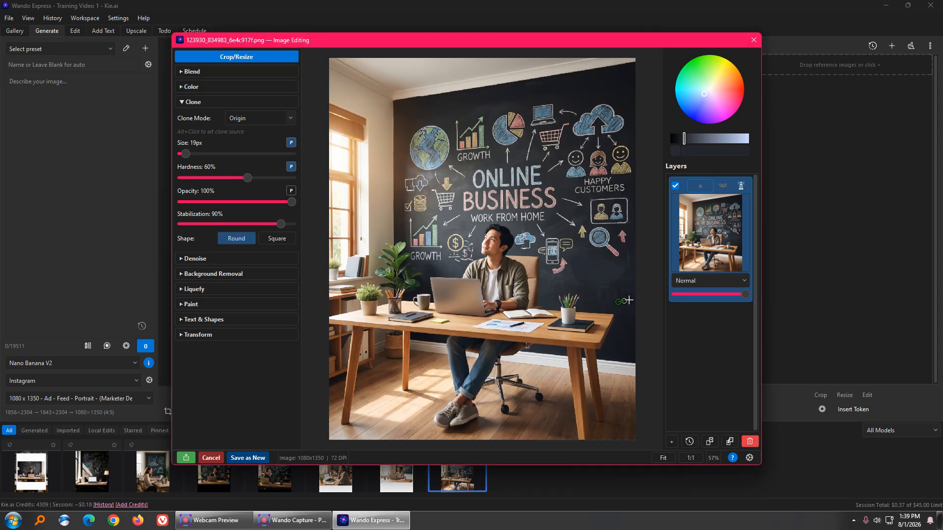
left_click(596, 276, "alt")
mouse_move(612, 293)
left_mouse_down()
mouse_move(623, 269)
mouse_move(628, 281)
mouse_move(627, 292)
mouse_move(618, 267)
mouse_move(602, 267)
mouse_move(612, 267)
mouse_move(616, 283)
mouse_move(609, 315)
mouse_move(621, 286)
left_mouse_up()
key("Escape")
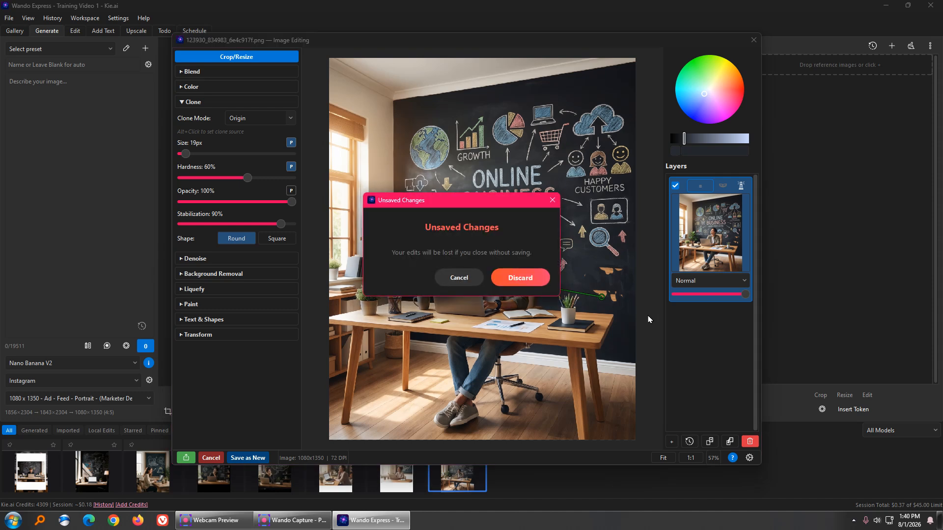
left_click(511, 280)
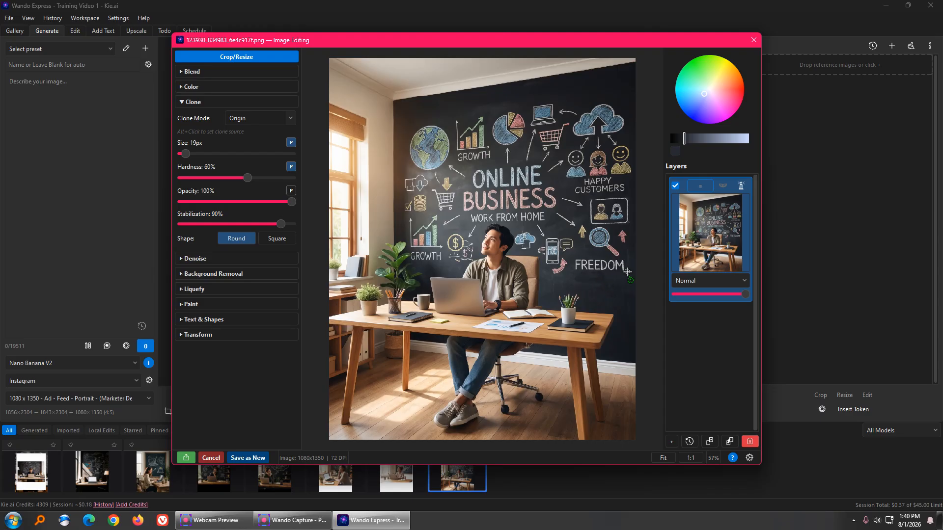
Step: Set the clone size to 90 px and clone chalkboard texture over the FREEDOM lettering
mouse_move(627, 271)
left_mouse_down()
mouse_move(595, 267)
mouse_move(623, 262)
mouse_move(576, 269)
mouse_move(600, 271)
left_mouse_up()
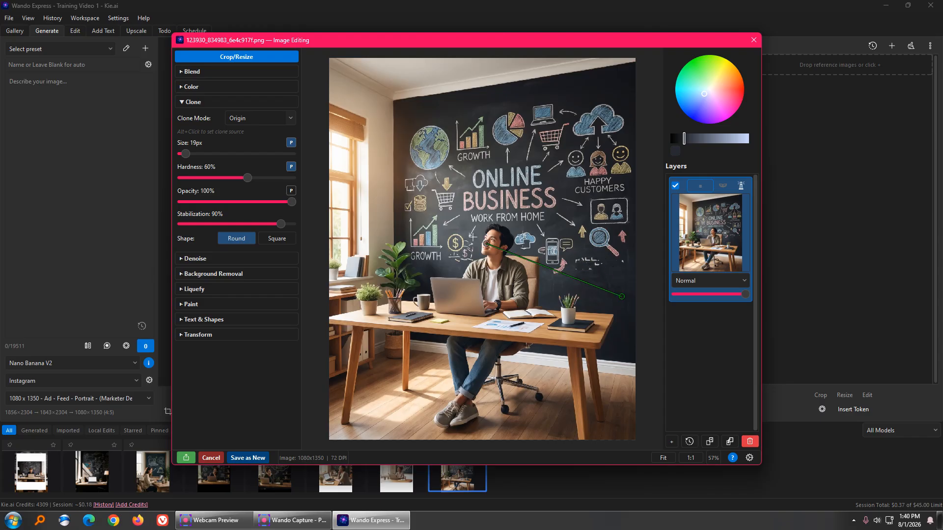
left_click_drag(185, 154, 201, 153)
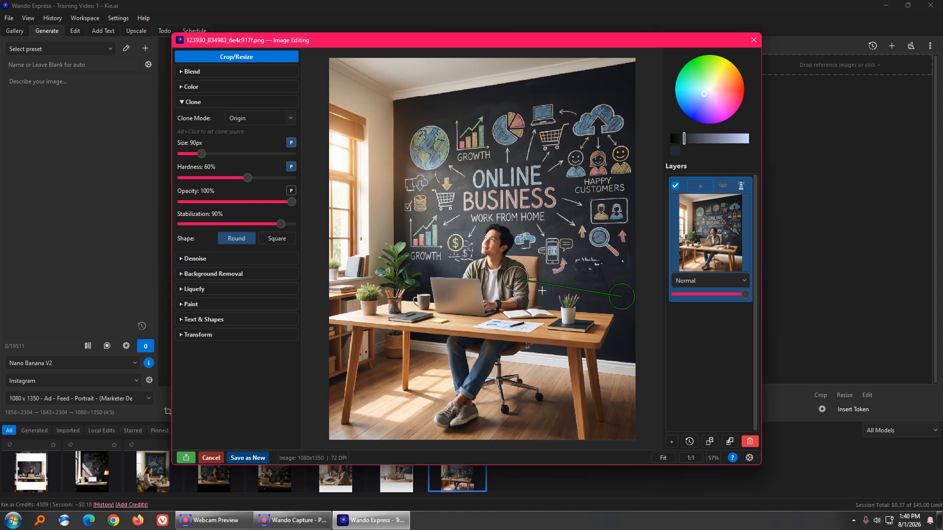
mouse_move(587, 269)
left_mouse_down()
mouse_move(595, 268)
mouse_move(578, 264)
mouse_move(622, 261)
left_mouse_up()
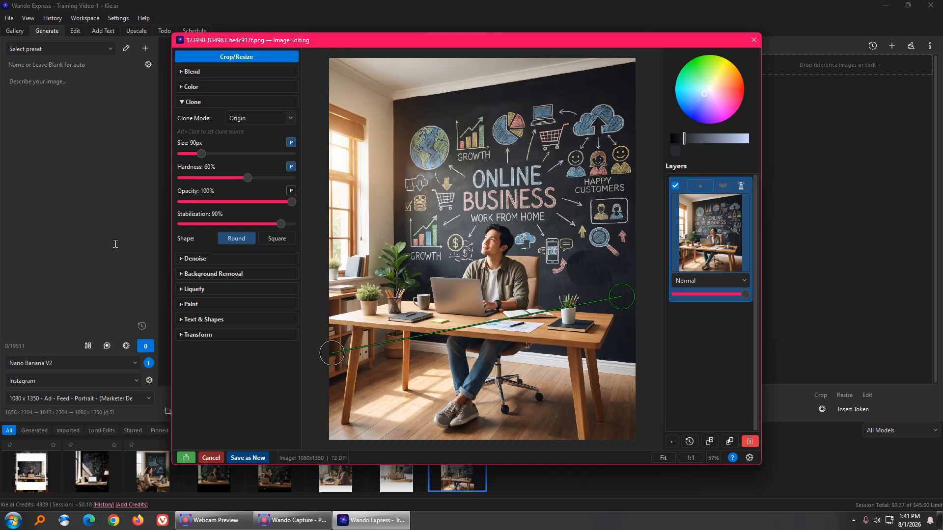
Step: Switch to Paint, sample the light chalk colour from the ONLINE BUSINESS lettering, and set brush size to 1 px
left_click(192, 102)
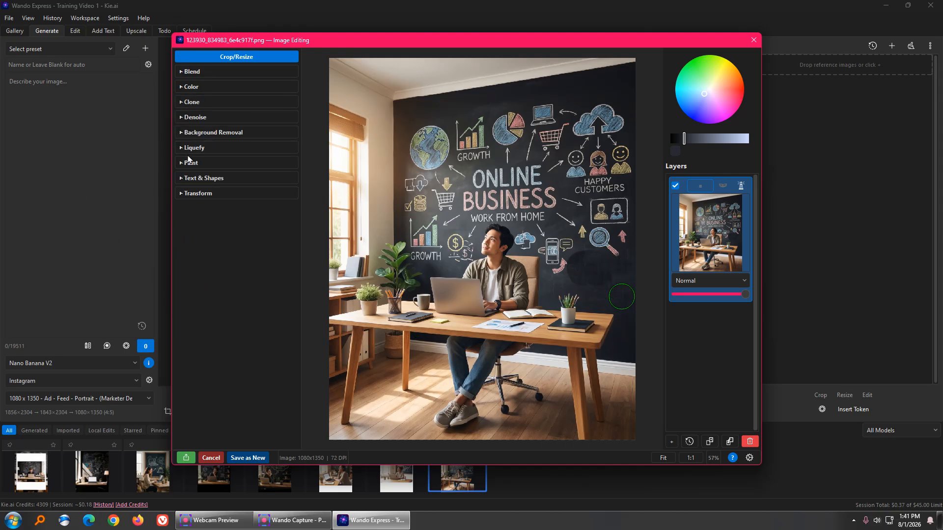
left_click(192, 163)
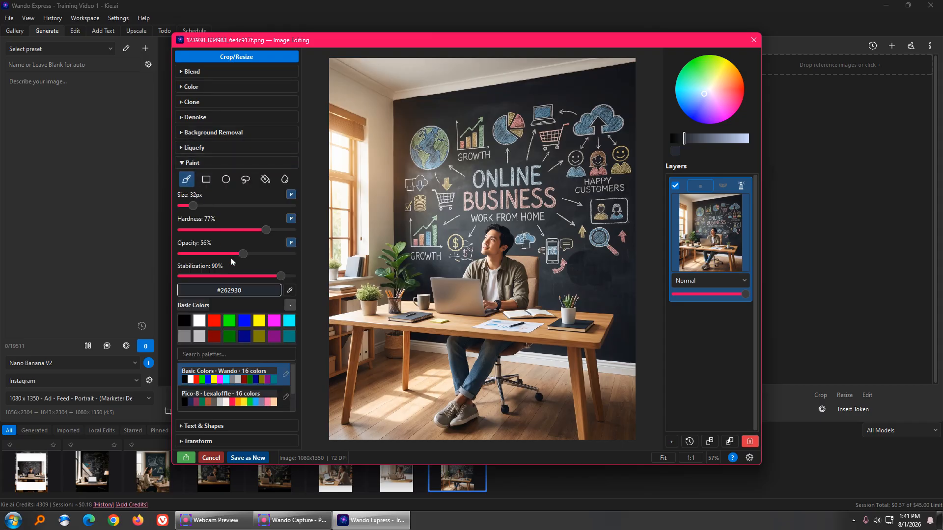
left_click(290, 292)
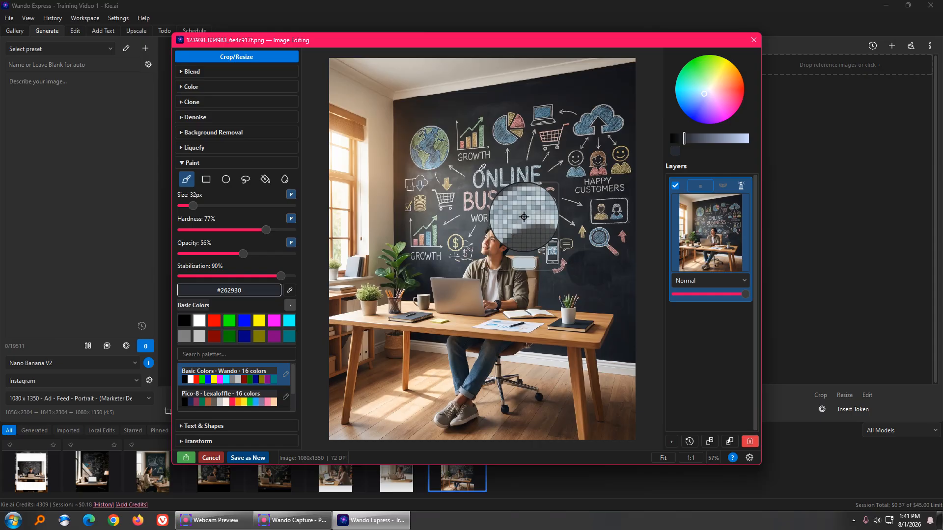
left_click(478, 172)
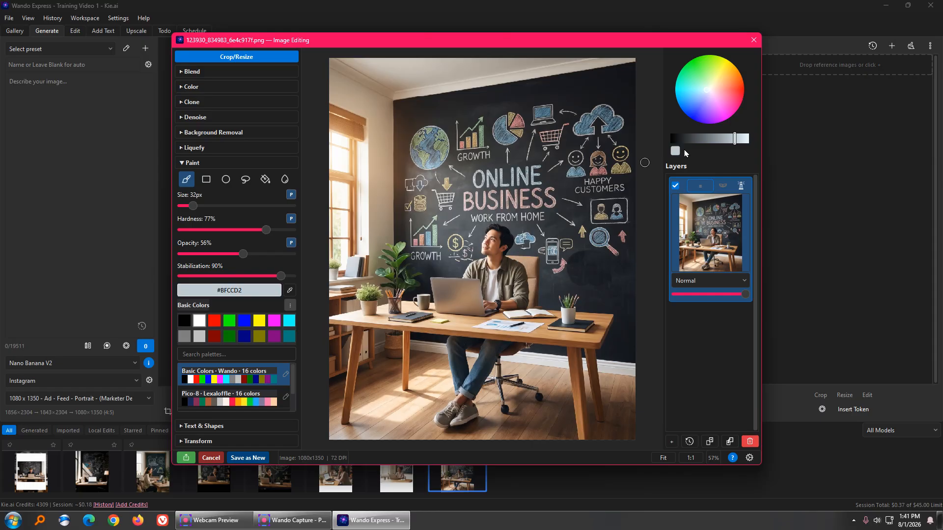
left_click_drag(193, 205, 182, 208)
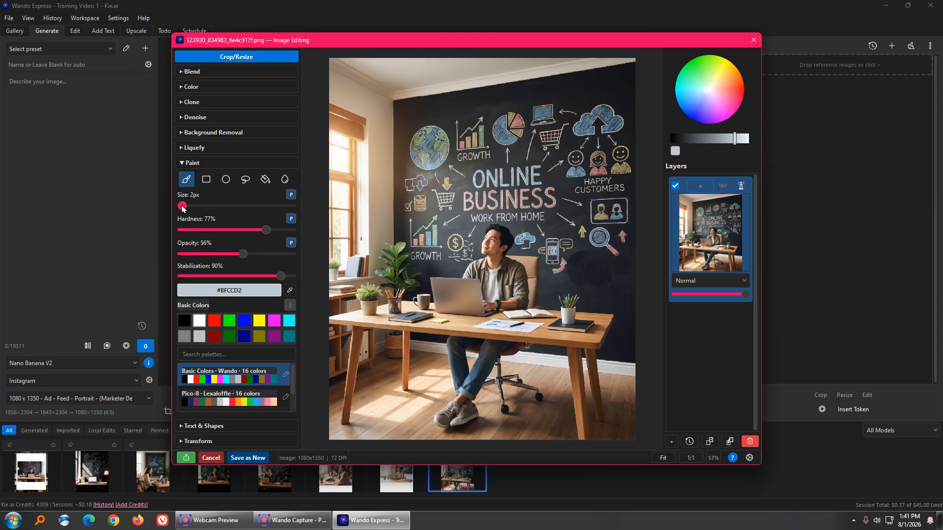
Step: Add a new empty layer above the image
left_click(671, 441)
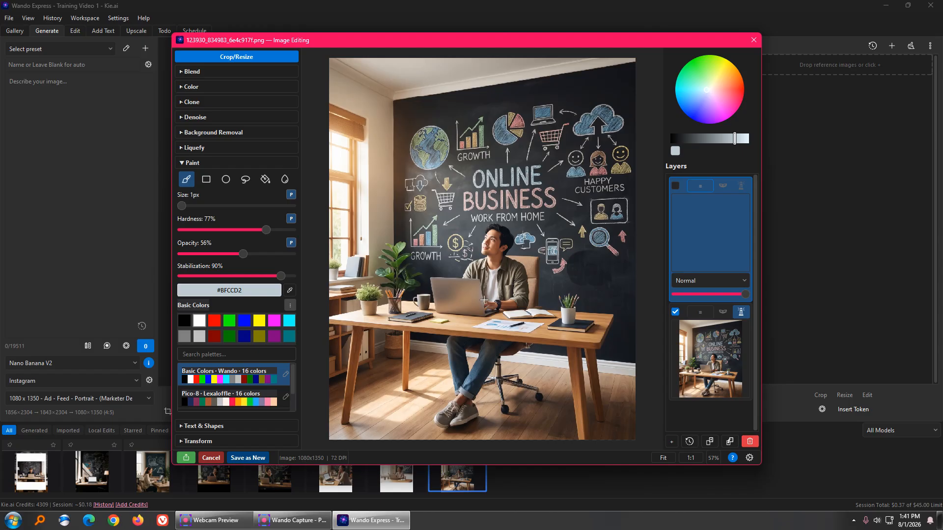
scroll(513, 297, "up", 5)
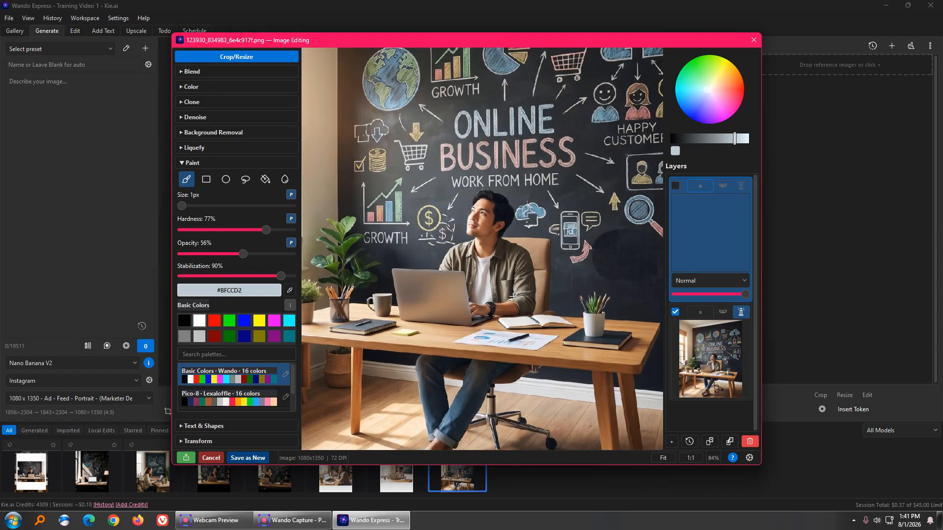
scroll(511, 296, "up", 2)
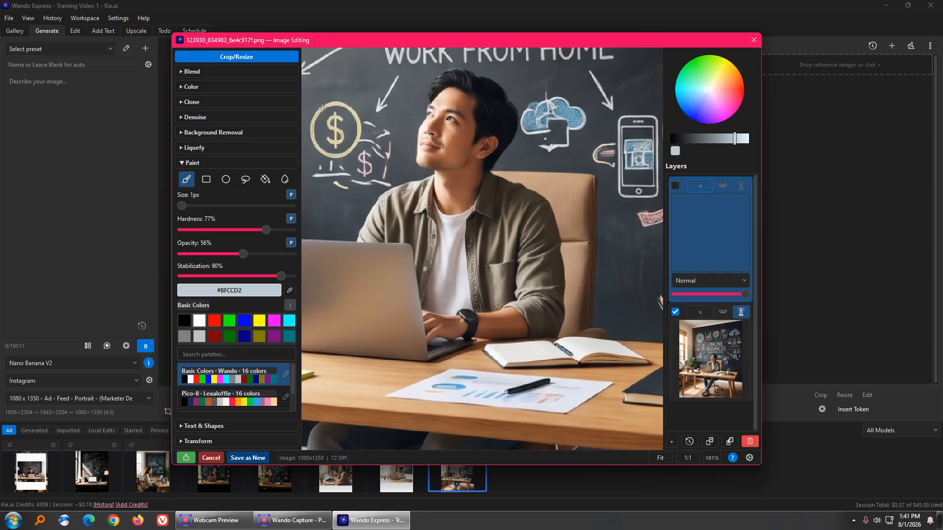
Step: Sample the cream colour #E2DDBC from the image and set the brush size to 6 px
left_click(290, 290)
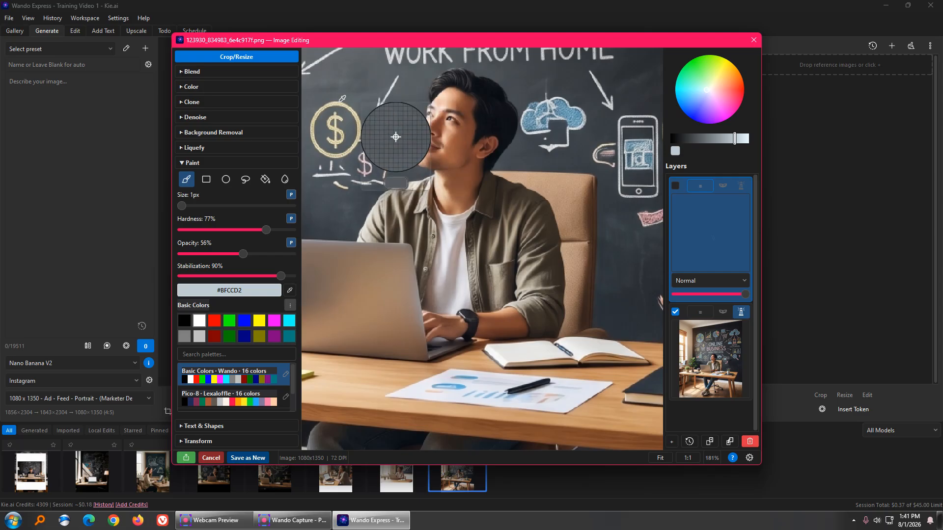
left_click(377, 149)
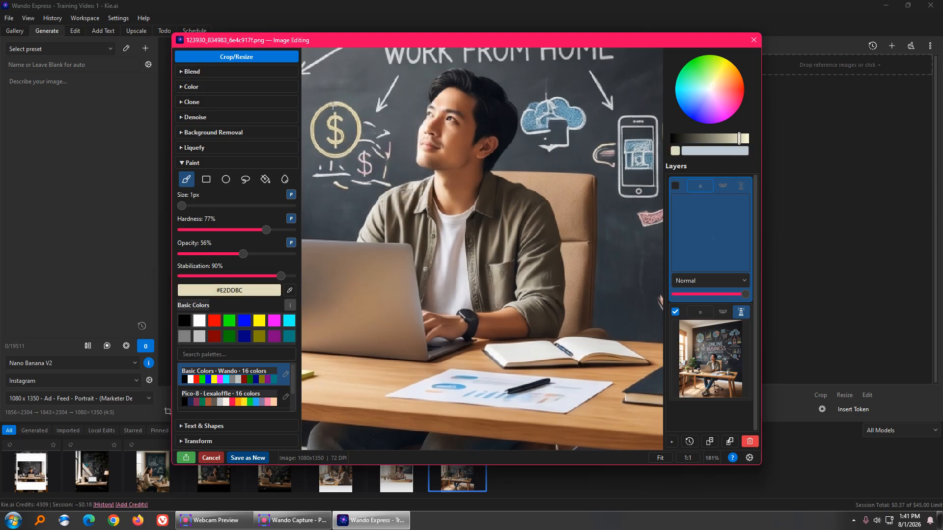
left_click(186, 207)
left_click_drag(186, 207, 183, 207)
left_click(288, 292)
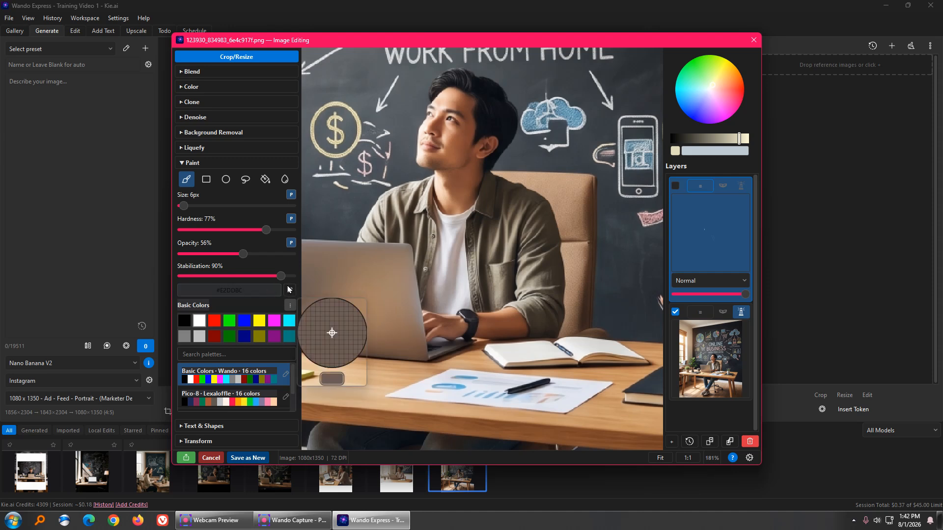
left_click(494, 340)
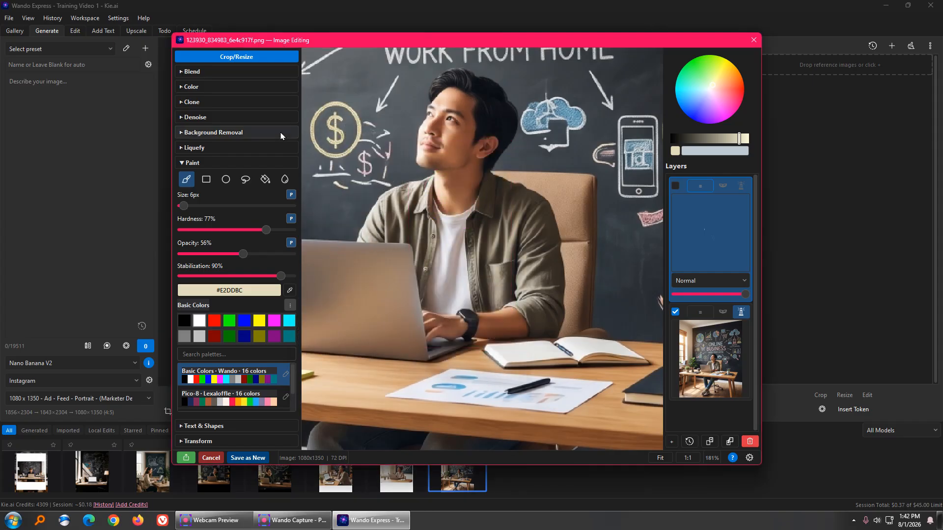
left_click(228, 183)
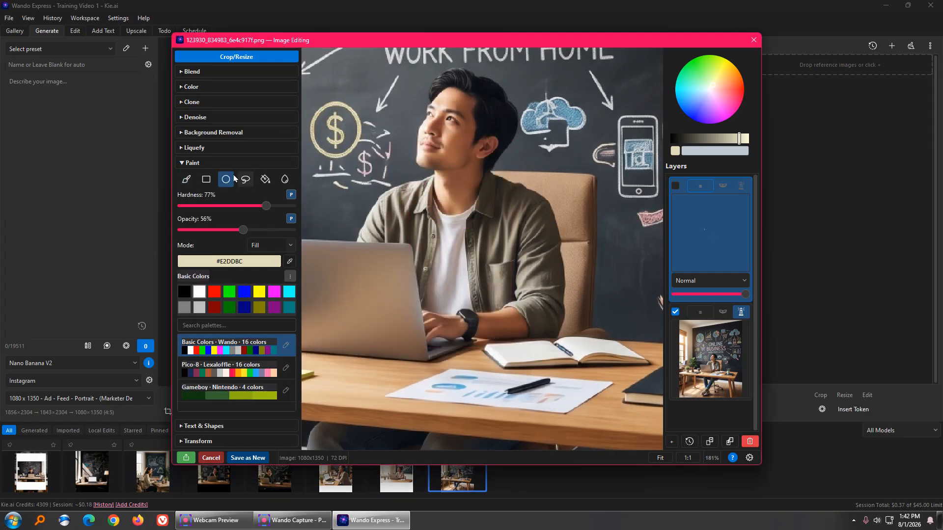
left_click(186, 179)
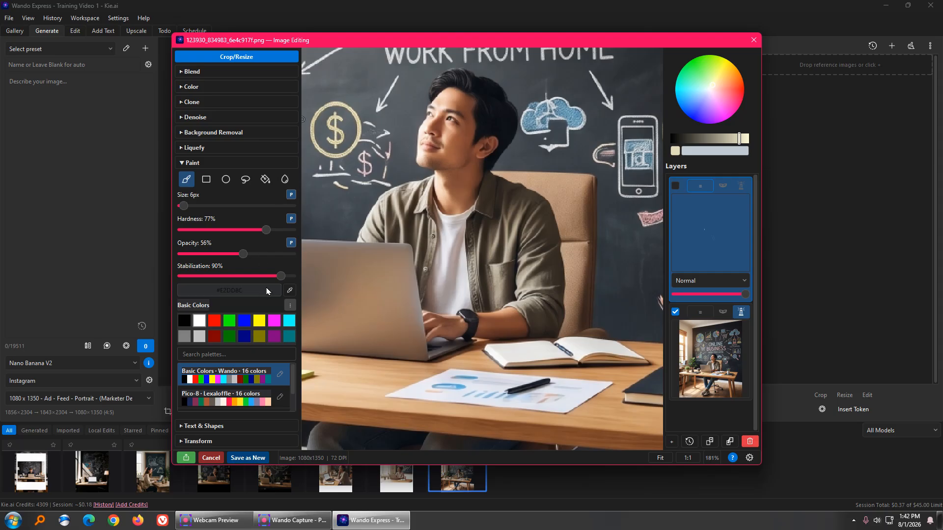
Step: Raise the brush size to about 37 px, set opacity to 100%, and sample the cream colour #E3D9B5 from the dollar sign
left_click_drag(183, 205, 195, 206)
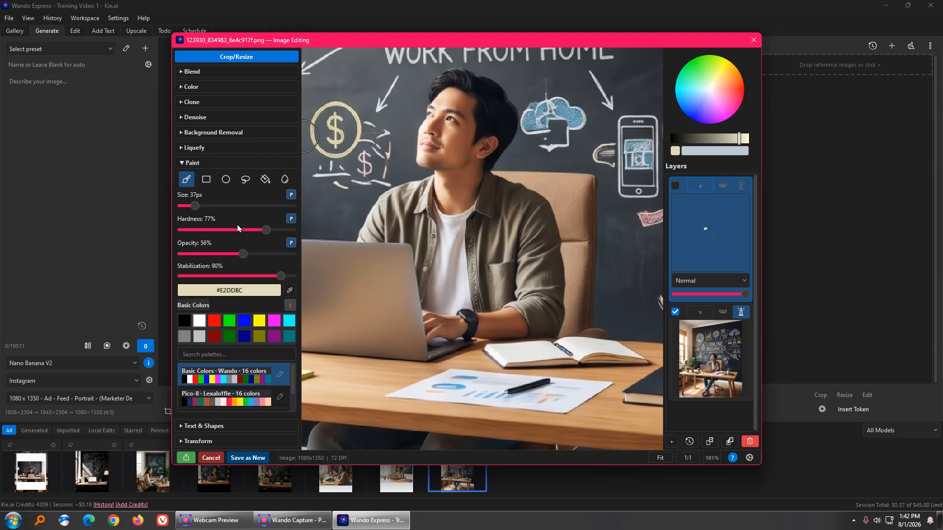
left_click_drag(243, 254, 326, 270)
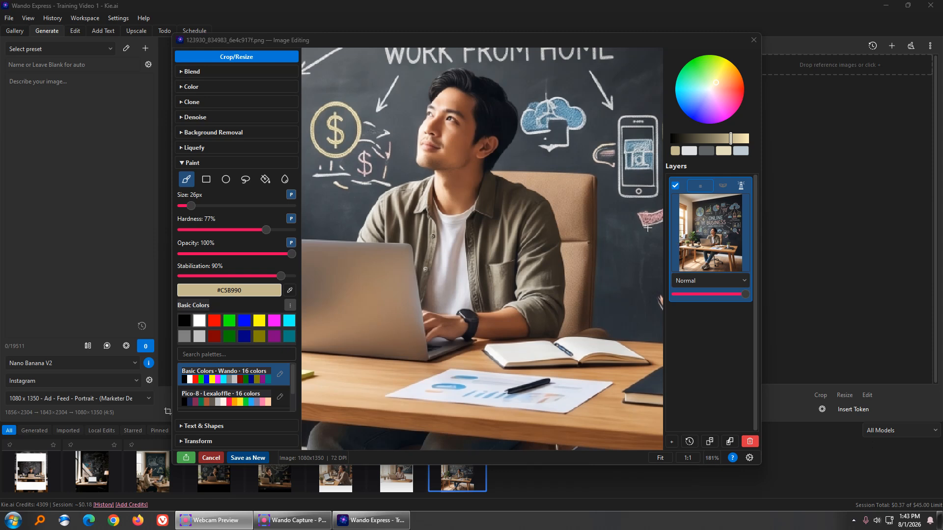
left_click(290, 290)
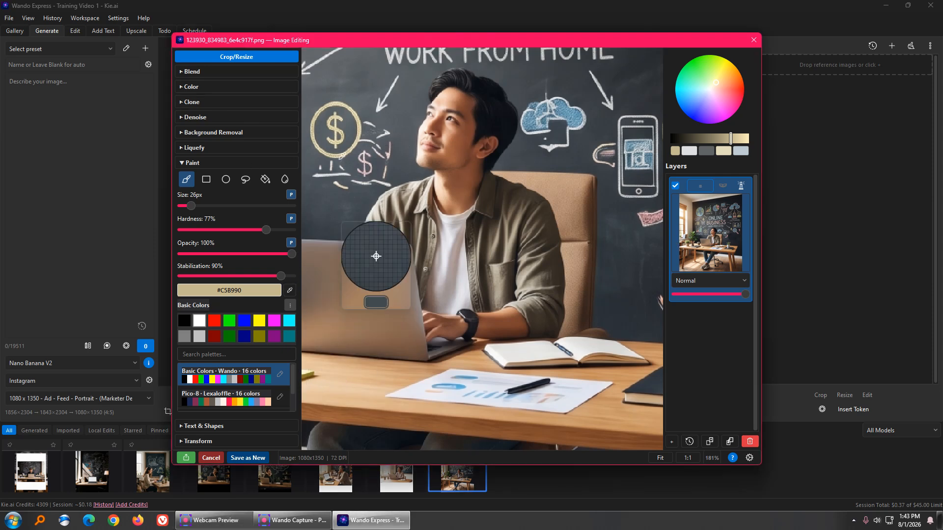
left_click(382, 156)
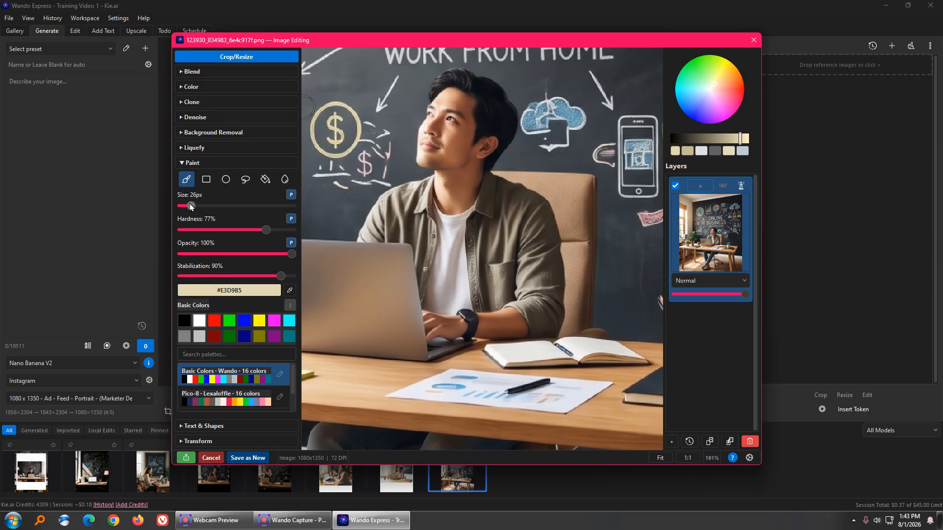
Step: Paint a thin chalk stroke with a 4 px brush near the board's upper-left corner and save the result as a new image
mouse_move(322, 105)
left_mouse_down()
mouse_move(333, 73)
mouse_move(357, 68)
mouse_move(369, 95)
mouse_move(348, 112)
left_mouse_up()
key("ctrl+z")
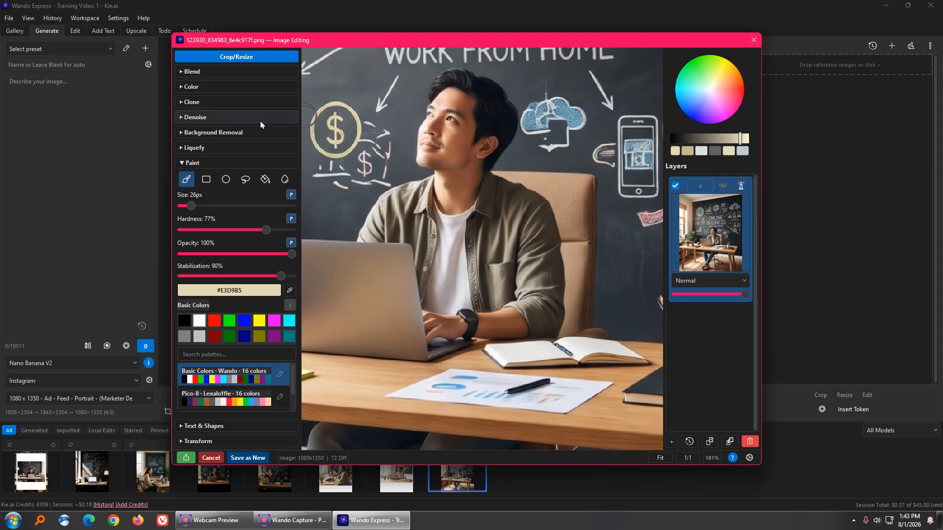
left_click_drag(191, 206, 184, 210)
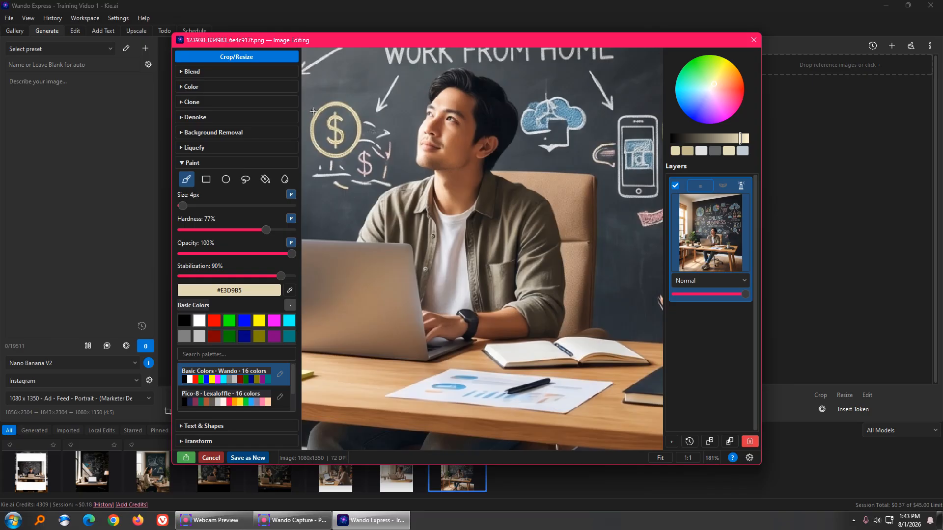
mouse_move(317, 112)
left_mouse_down()
mouse_move(324, 79)
mouse_move(337, 96)
mouse_move(350, 65)
mouse_move(370, 82)
mouse_move(348, 115)
left_mouse_up()
key("ctrl+z")
mouse_move(319, 89)
left_mouse_down()
mouse_move(376, 85)
mouse_move(351, 97)
mouse_move(363, 101)
left_mouse_up()
left_click(259, 458)
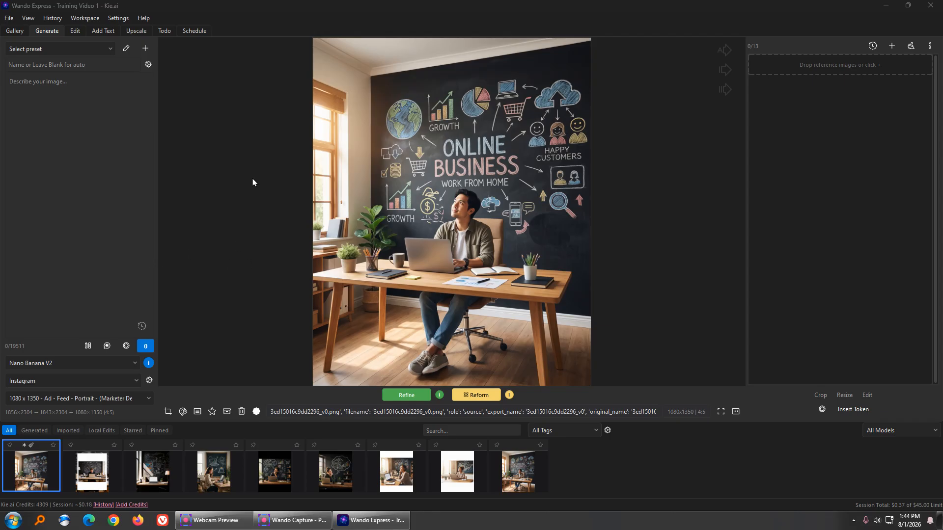
Step: Switch to the Add Text workspace and dismiss the Real Text notice
mouse_move(253, 182)
left_mouse_down()
mouse_move(147, 49)
mouse_move(118, 32)
mouse_move(114, 39)
left_mouse_up()
left_click(116, 18)
left_click(92, 31)
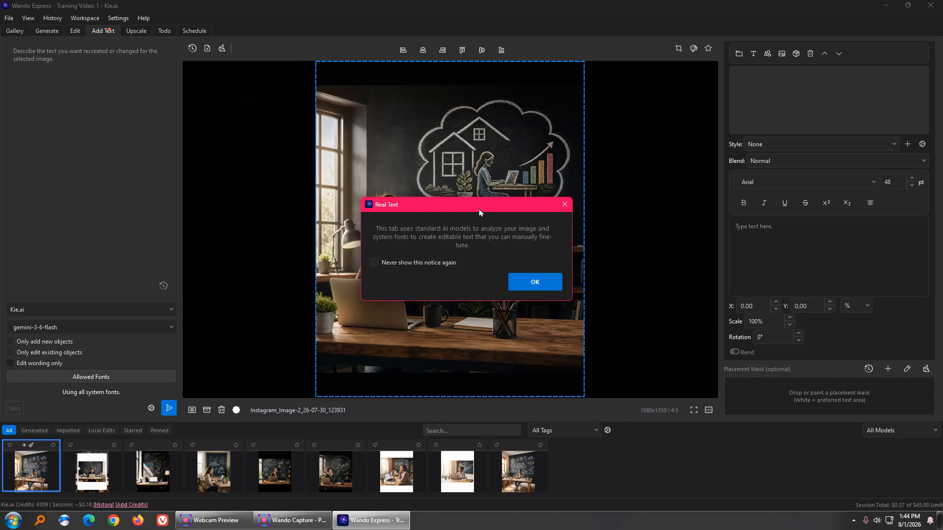
left_click_drag(479, 212, 476, 110)
left_click(533, 182)
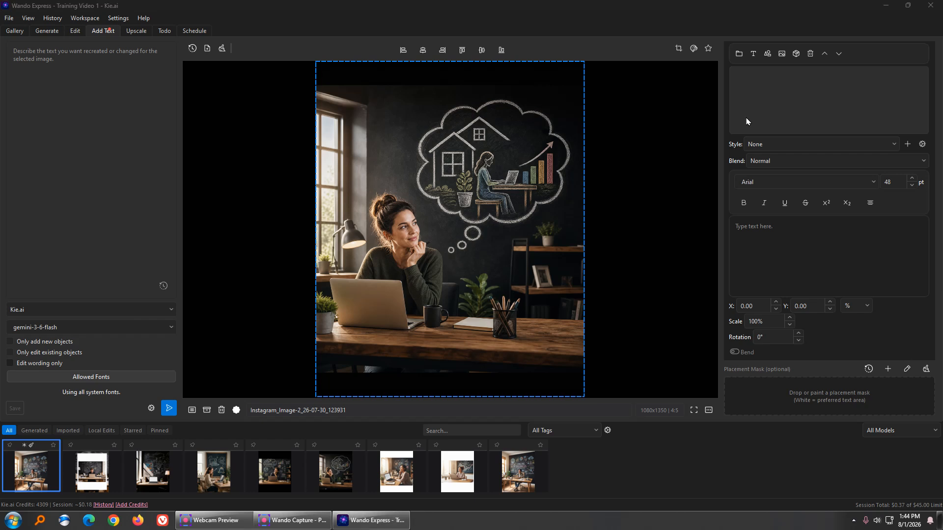
Step: Add a text frame and stretch it into a wide banner across the top of the image
left_click_drag(746, 122, 752, 68)
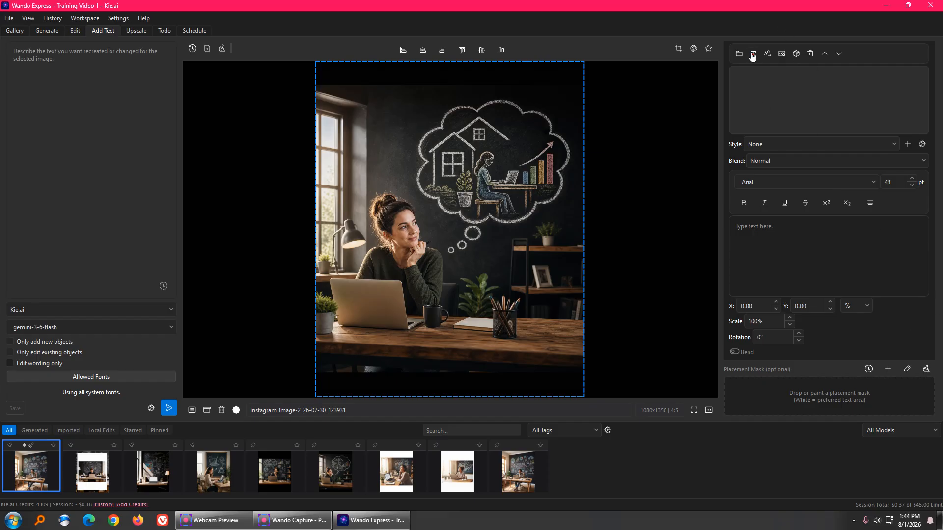
left_click(753, 55)
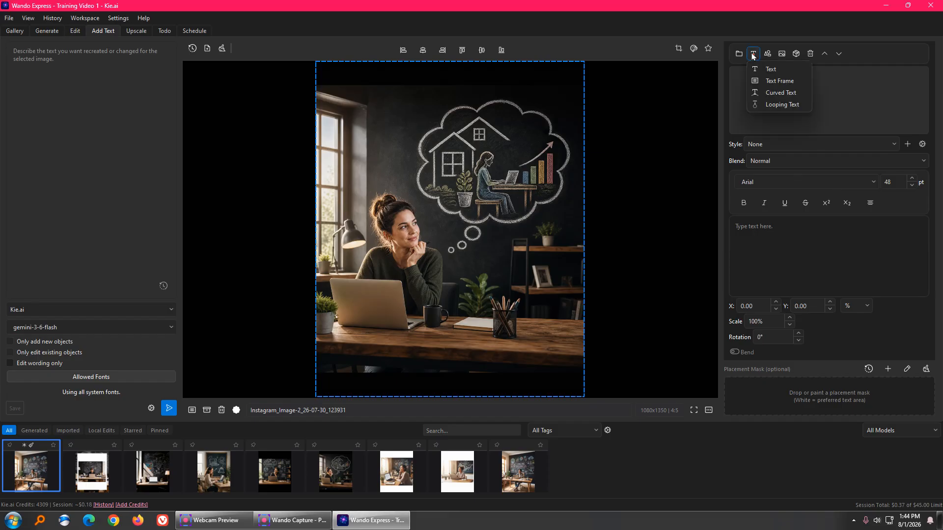
left_click(769, 82)
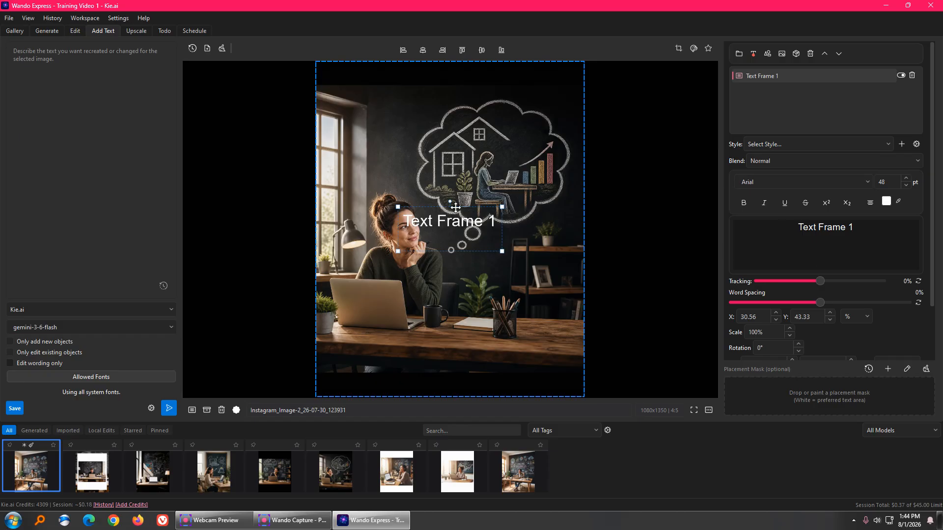
left_click_drag(456, 208, 402, 82)
left_click_drag(436, 107, 571, 93)
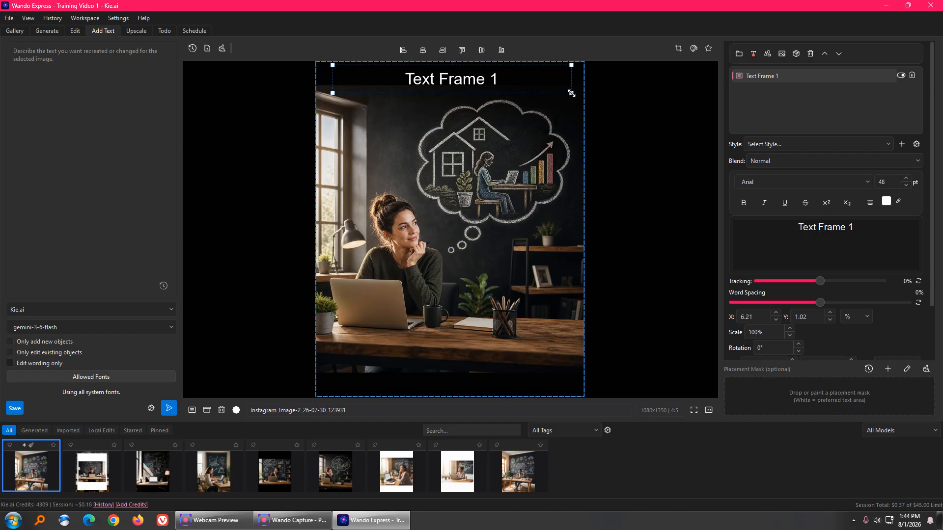
Step: Turn on the background for the text frame
scroll(796, 276, "down", 2)
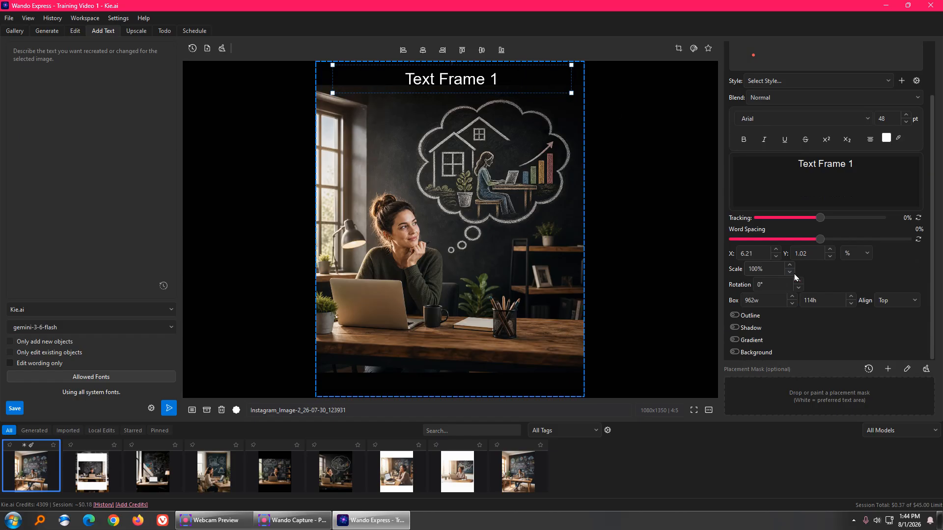
left_click(754, 353)
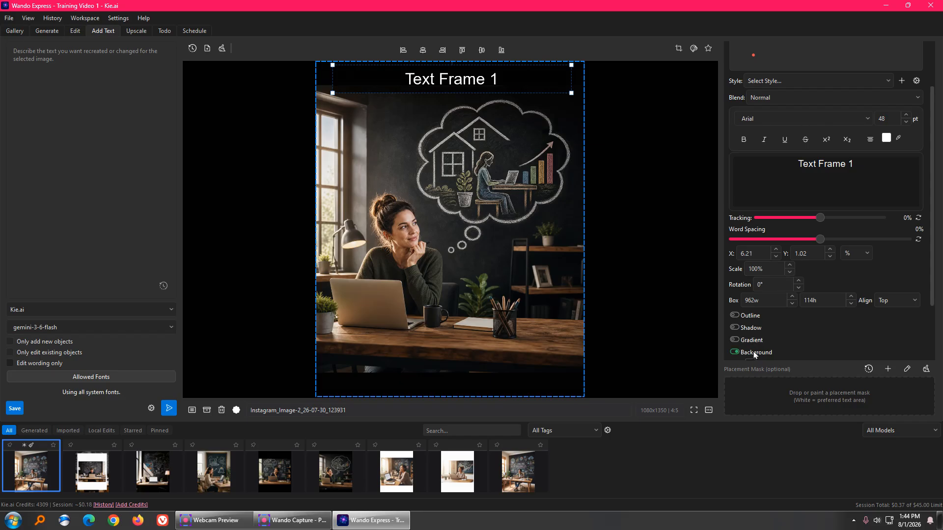
scroll(754, 353, "down", 2)
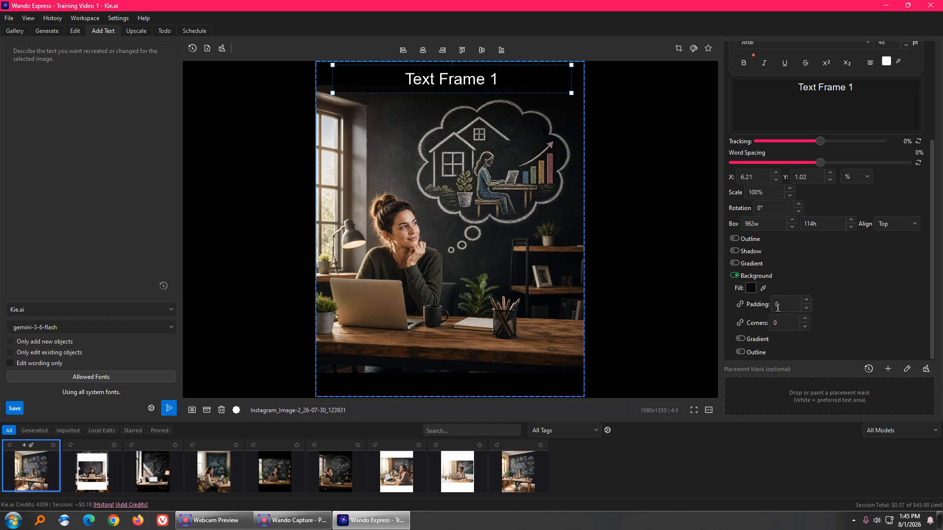
left_click(736, 276)
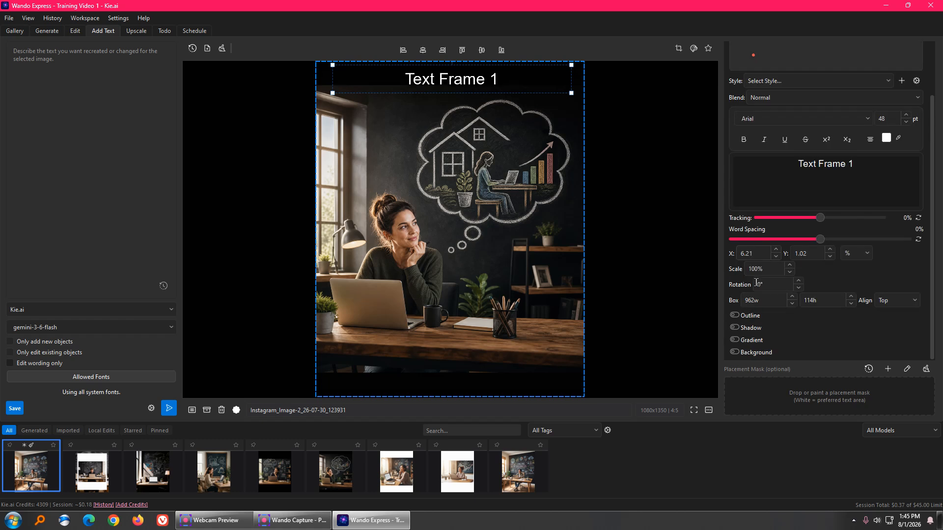
left_click(754, 356)
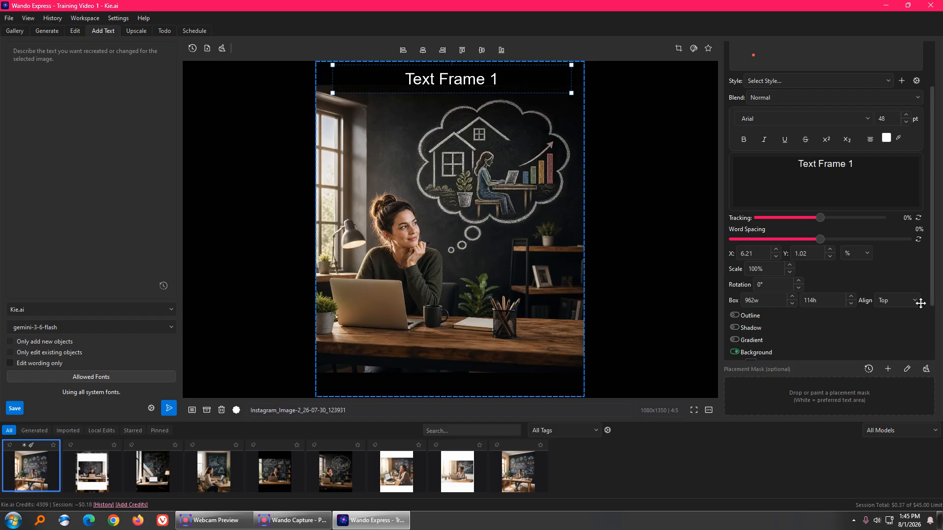
scroll(919, 302, "down", 3)
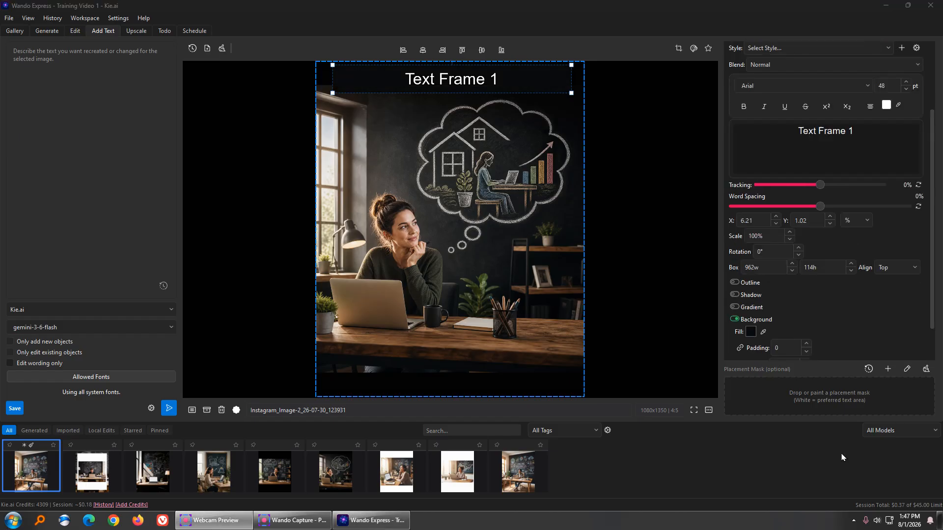
Step: Set the text frame's background fill to bright green #39E20A
left_click(764, 333)
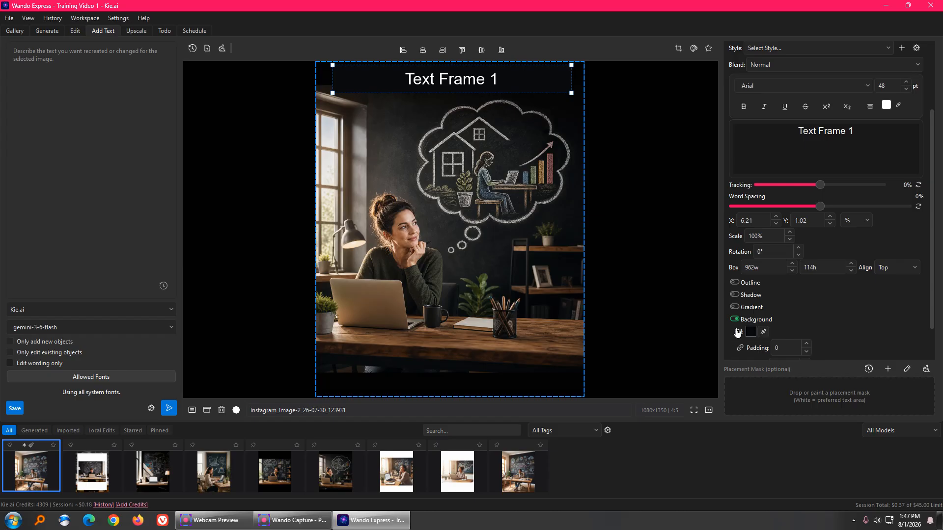
left_click(749, 333)
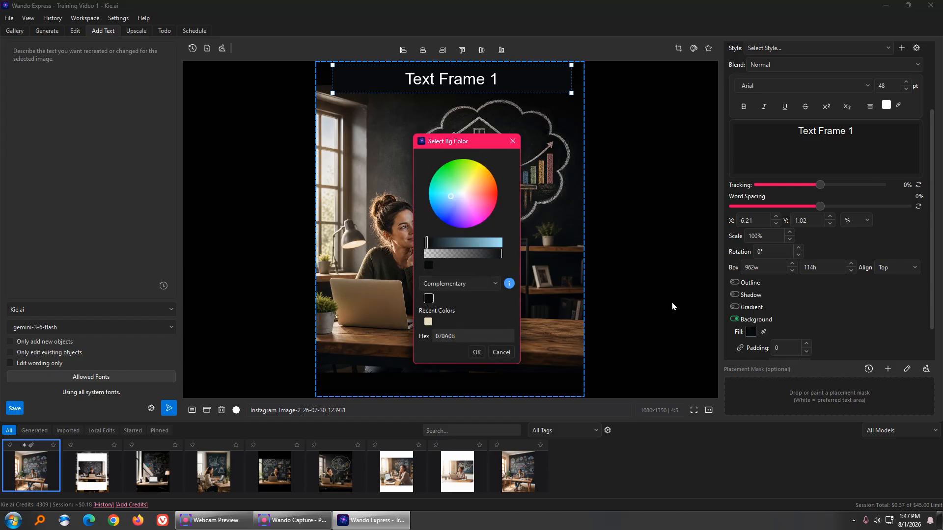
left_click(447, 217)
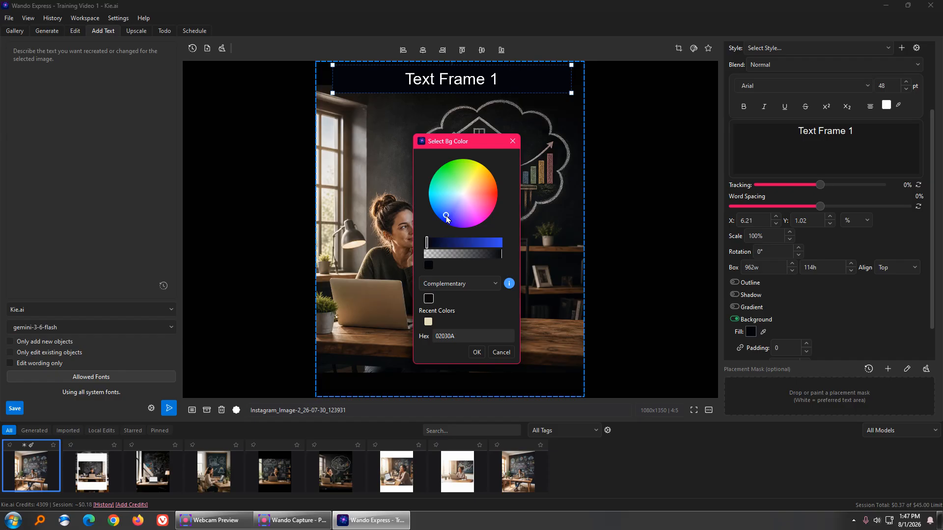
left_click(453, 162)
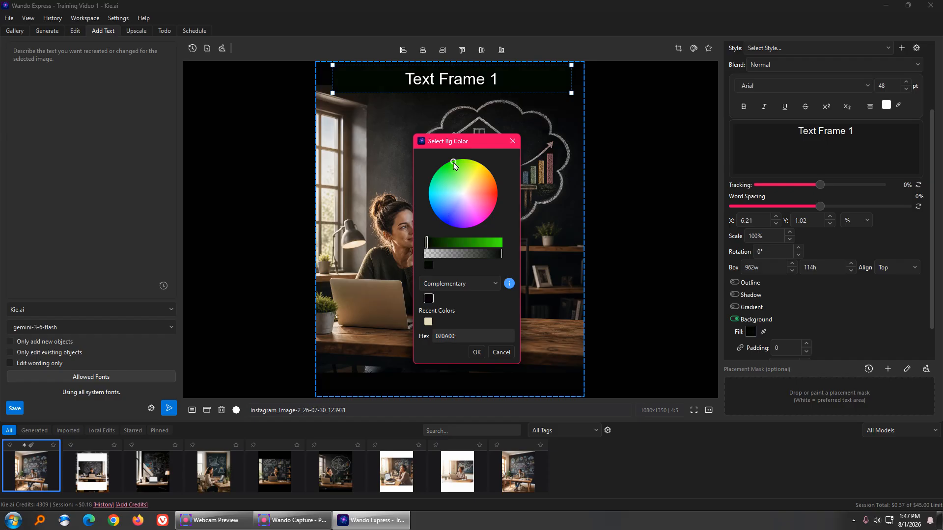
left_click(477, 352)
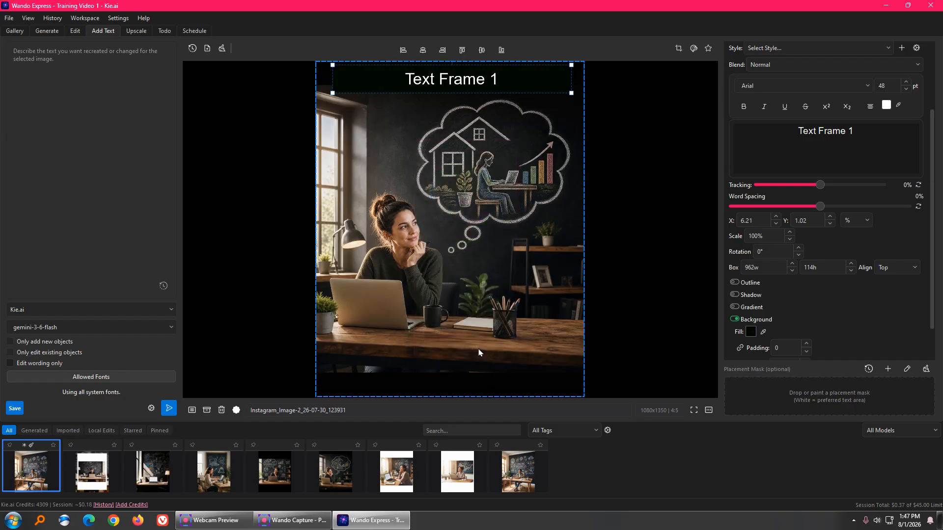
left_click(751, 331)
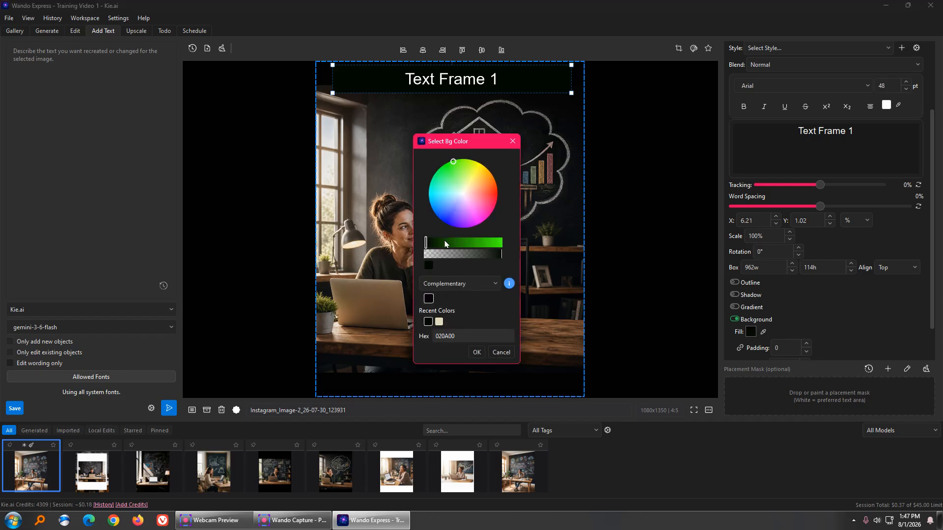
left_click(444, 243)
left_click(495, 243)
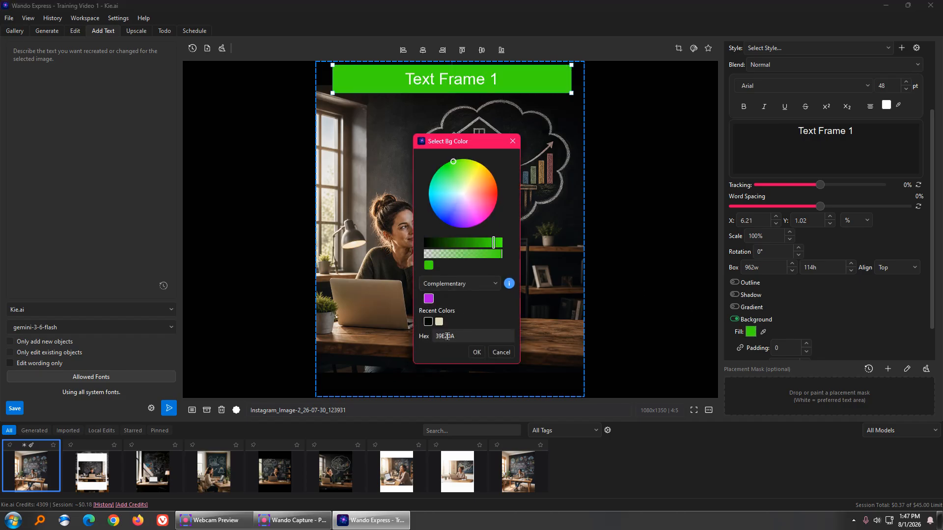
left_click(432, 285)
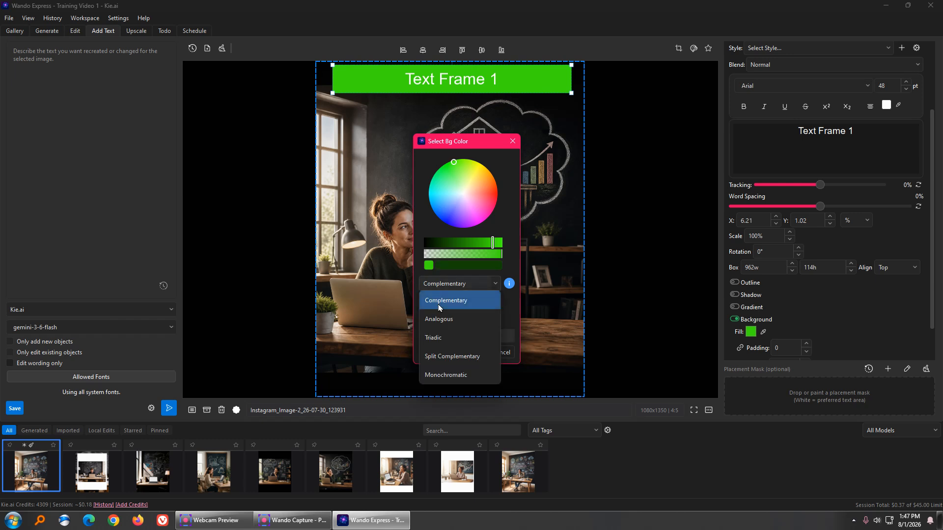
left_click(429, 267)
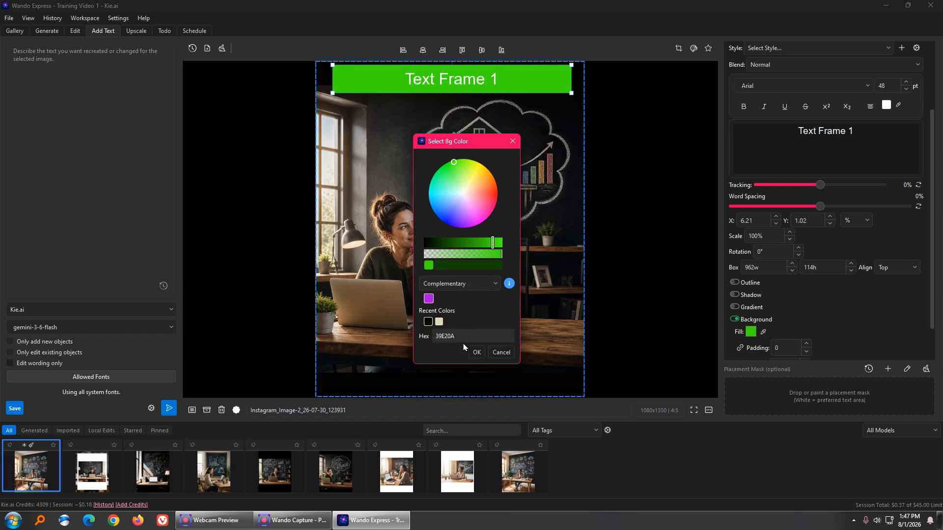
left_click_drag(472, 145, 652, 79)
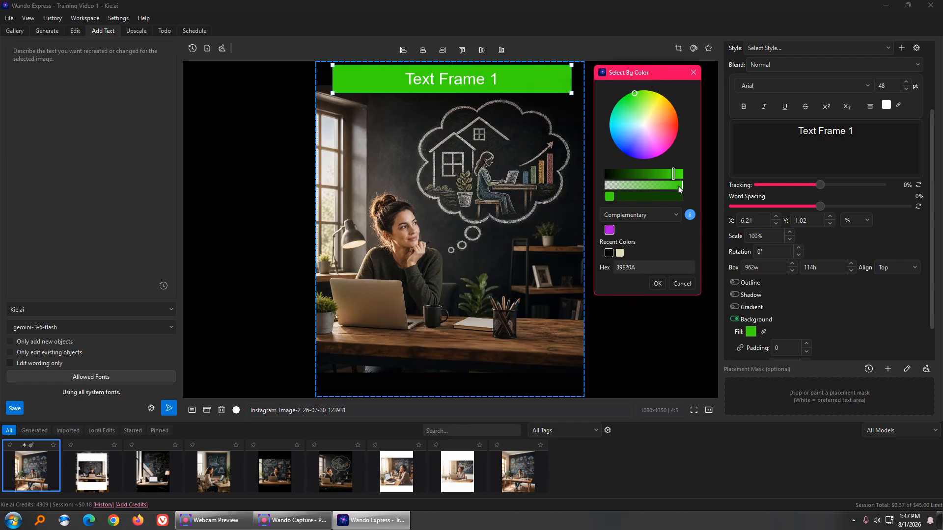
mouse_move(682, 189)
left_mouse_down()
mouse_move(623, 186)
mouse_move(683, 187)
left_mouse_up()
left_click(655, 284)
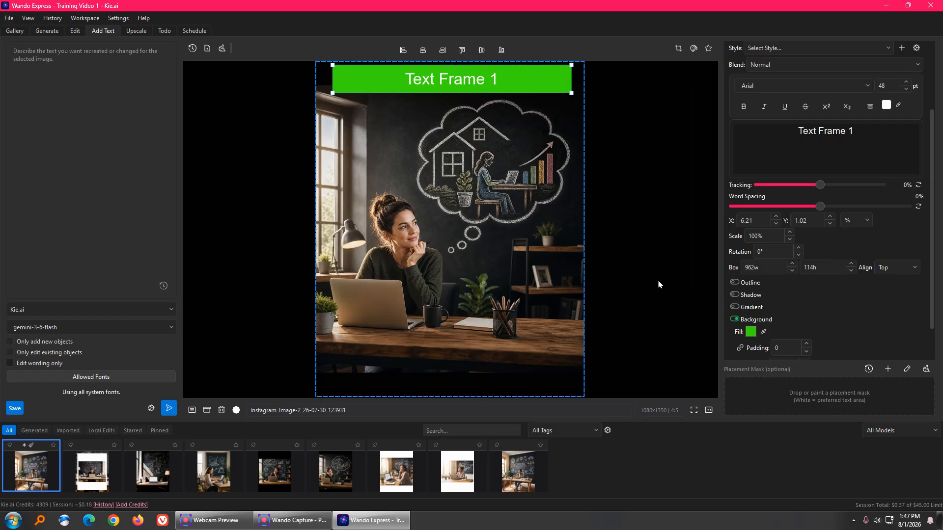
Step: Change the text colour of the frame to pink
left_click(886, 105)
left_click(480, 209)
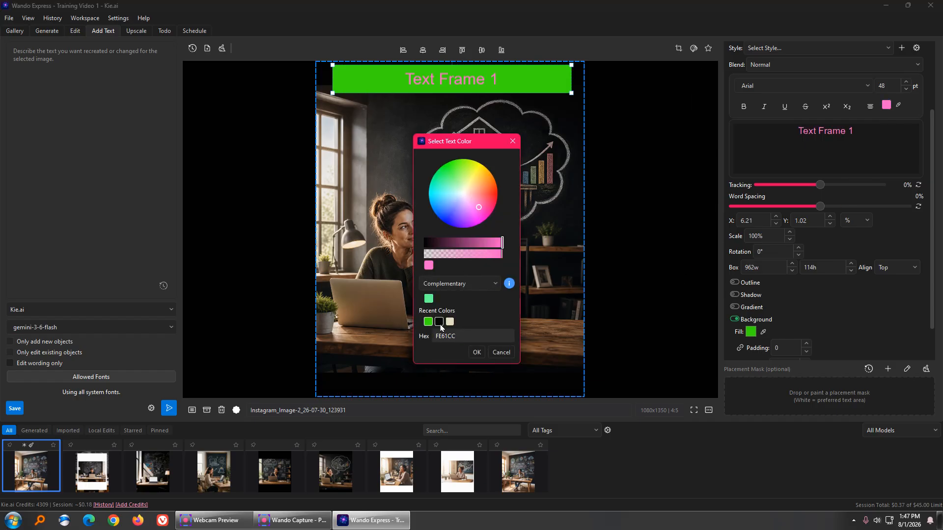
left_click(478, 211)
mouse_move(500, 256)
left_mouse_down()
mouse_move(445, 254)
mouse_move(509, 251)
mouse_move(452, 242)
mouse_move(497, 242)
left_mouse_up()
left_click(476, 352)
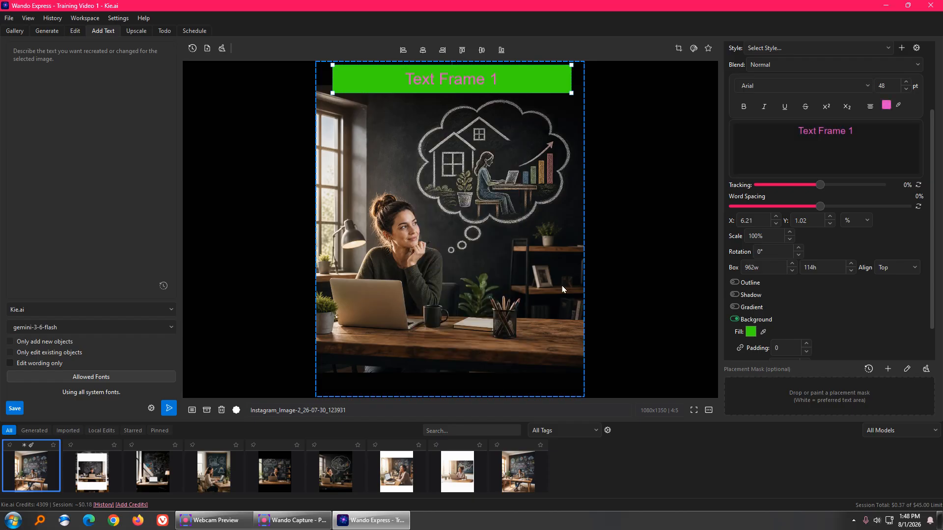
Step: Change the text frame's font to Rowdies
left_click(867, 88)
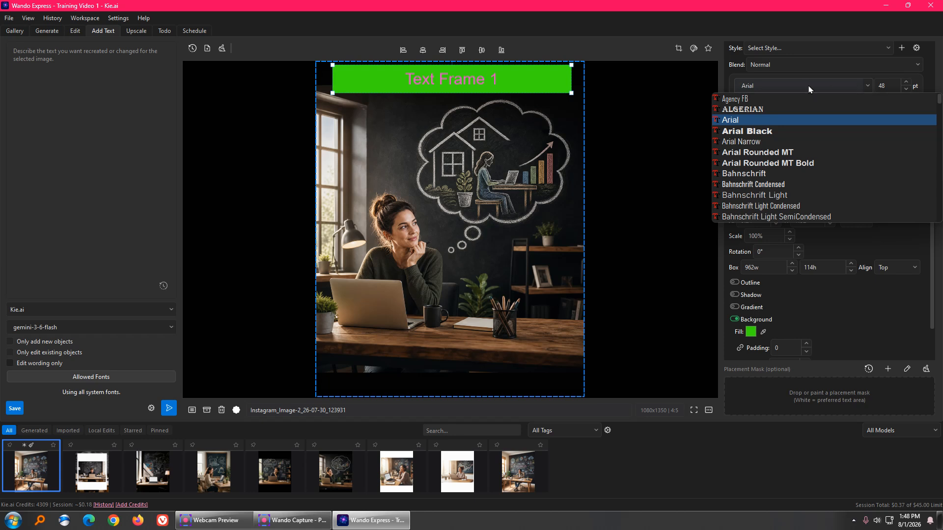
type("row")
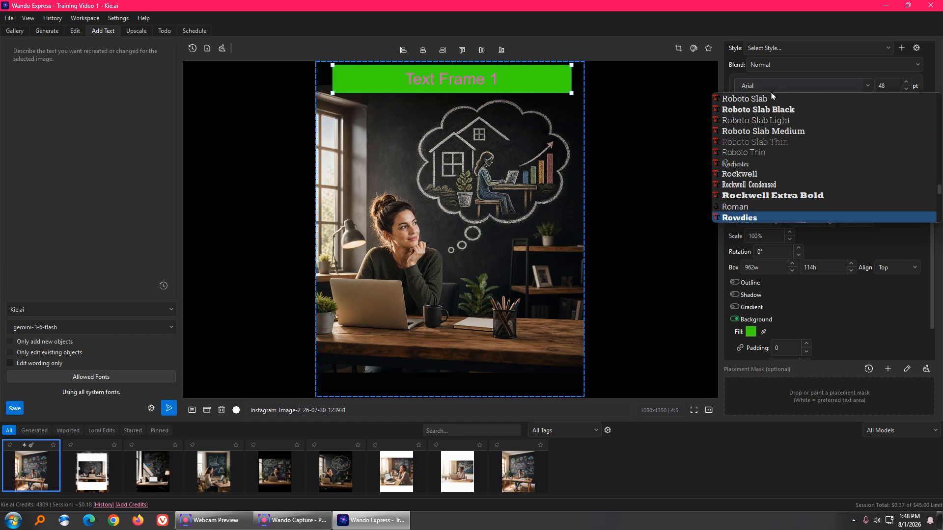
left_click(754, 219)
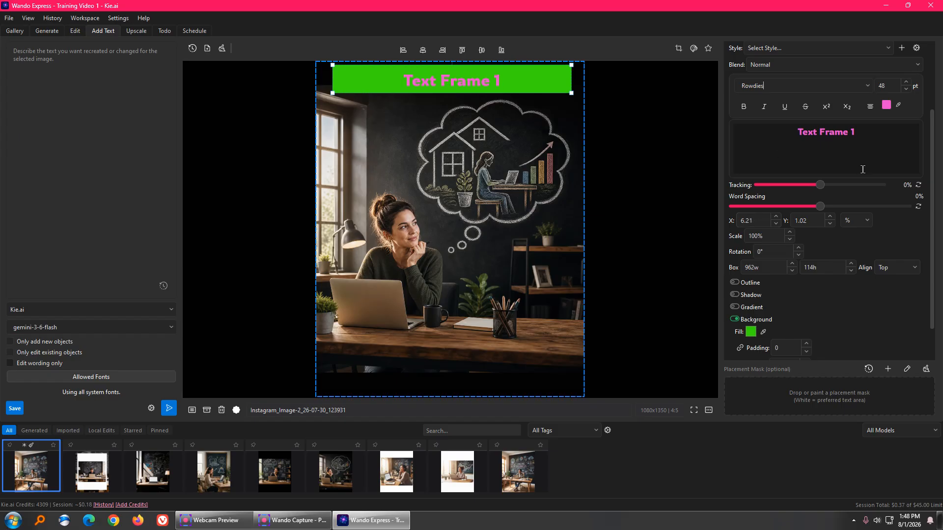
Step: Enable a gradient on the text and move its first colour stop to 28%
left_click(758, 309)
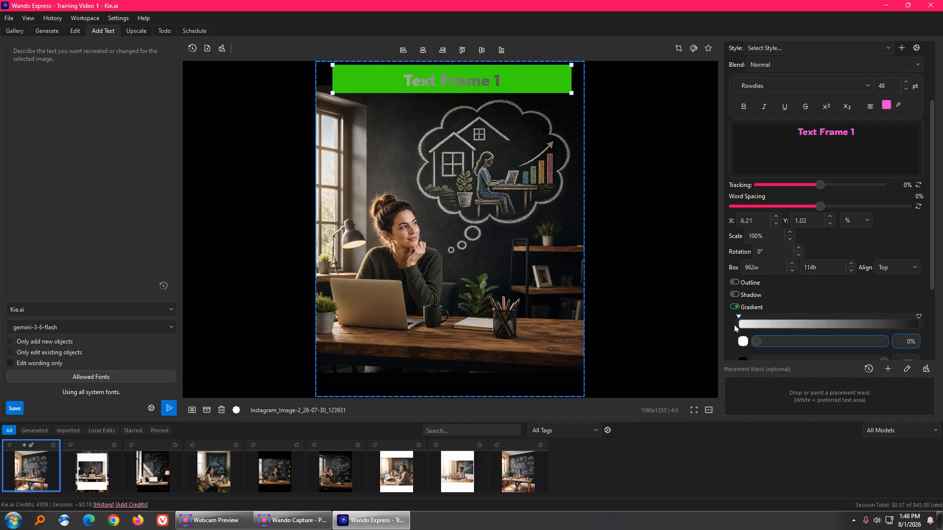
mouse_move(739, 318)
left_mouse_down()
mouse_move(859, 320)
mouse_move(749, 331)
mouse_move(813, 323)
mouse_move(777, 324)
mouse_move(802, 324)
mouse_move(789, 324)
left_mouse_up()
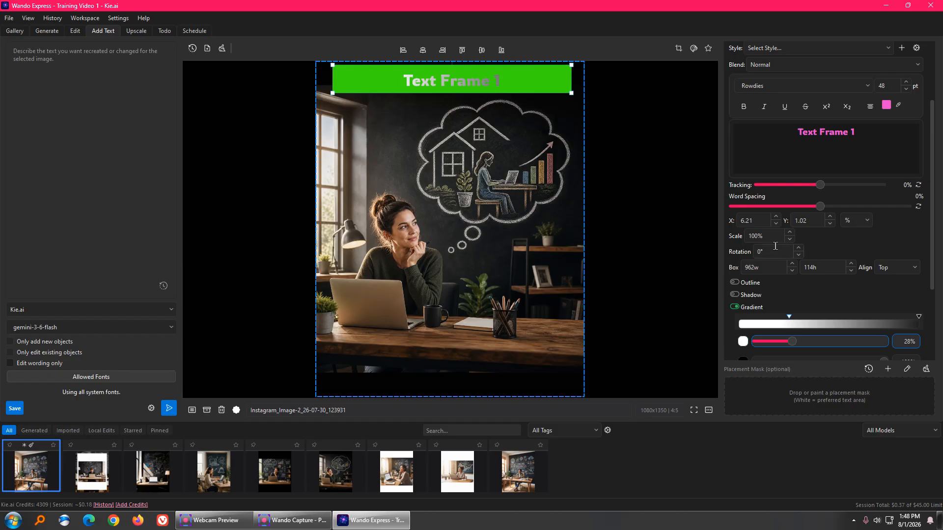
Step: Set the text frame's font size to 60 pt
scroll(764, 231, "up", 2)
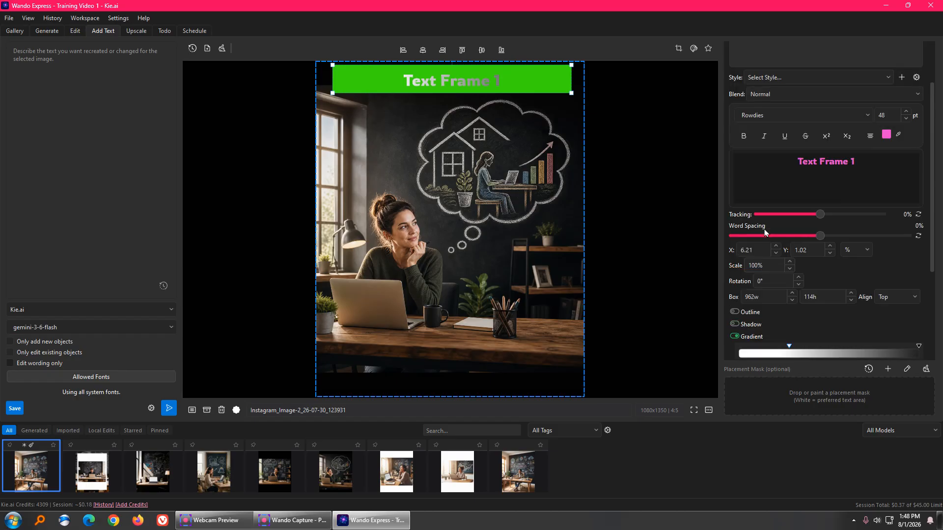
left_click(889, 146)
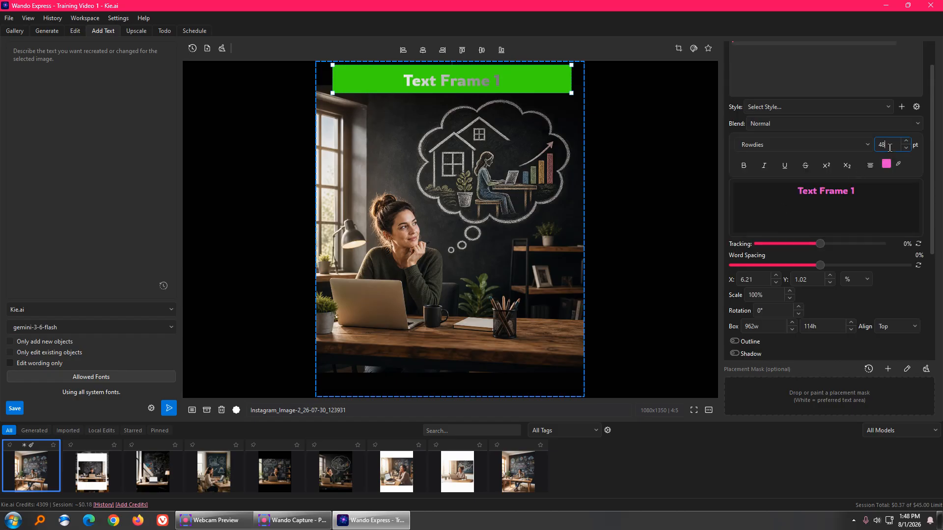
double_click(889, 148)
type("10")
key("Tab")
left_click(888, 145)
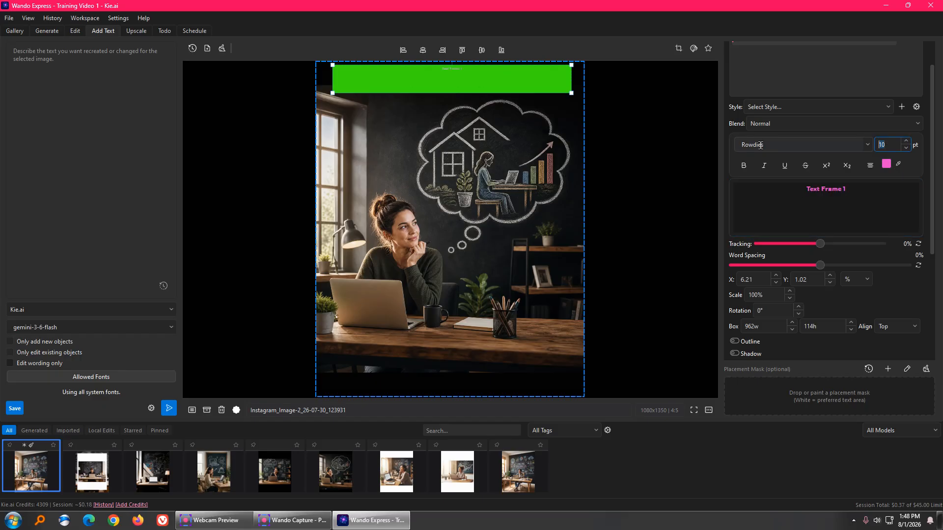
left_click(872, 197)
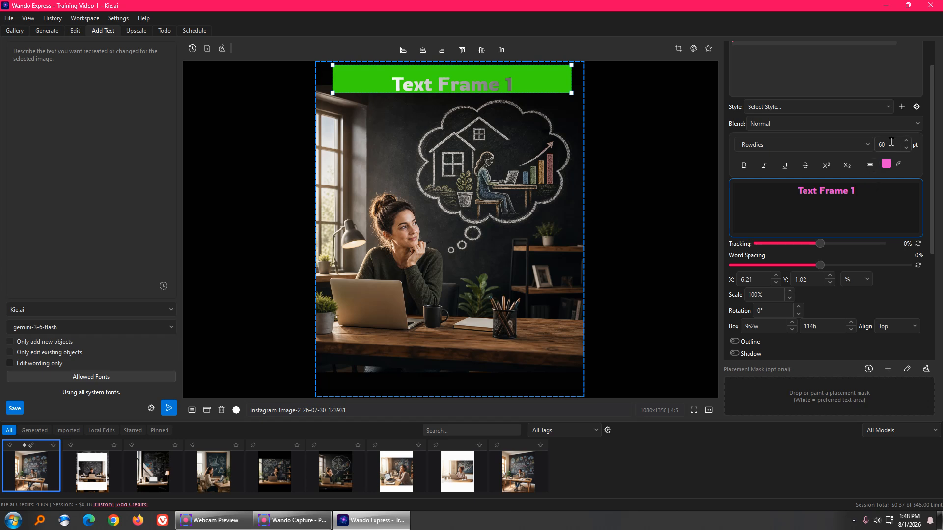
Step: Toggle the text's alignment and bold options on and off
left_click(872, 166)
left_click(873, 165)
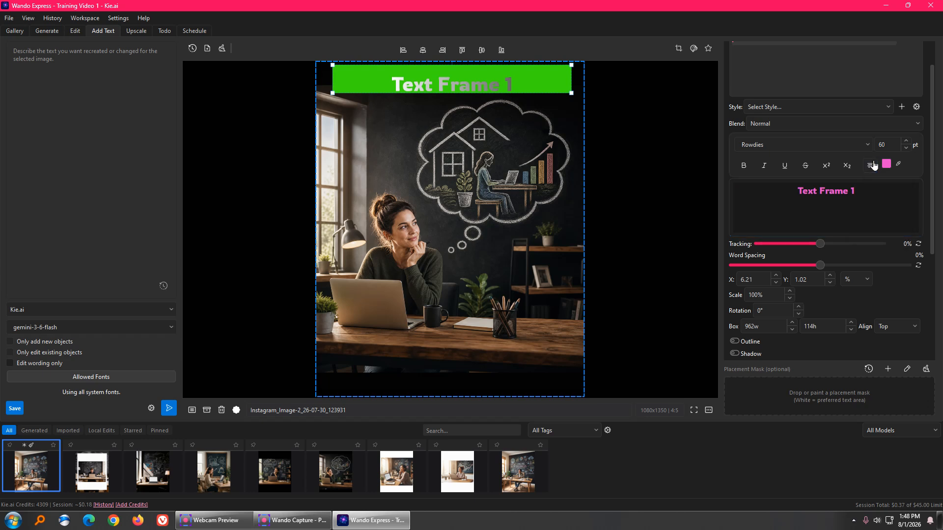
left_click(743, 166)
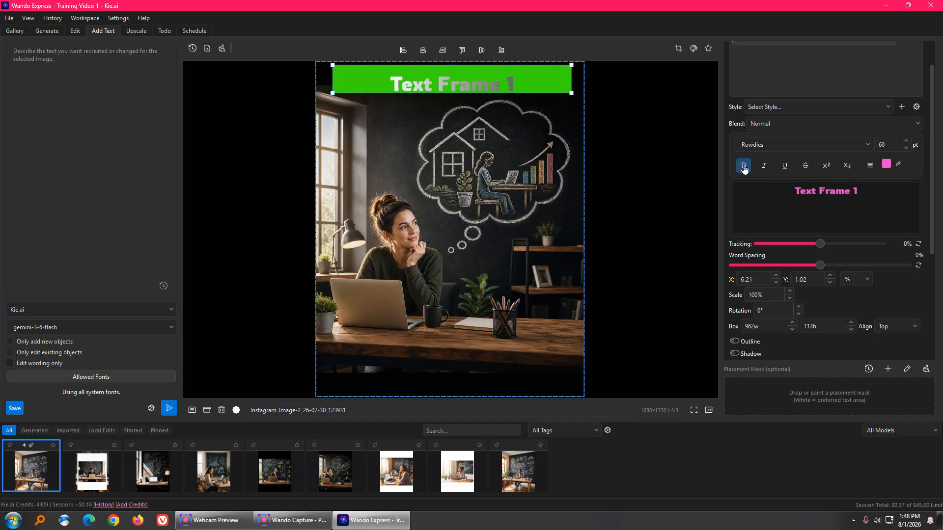
left_click(743, 167)
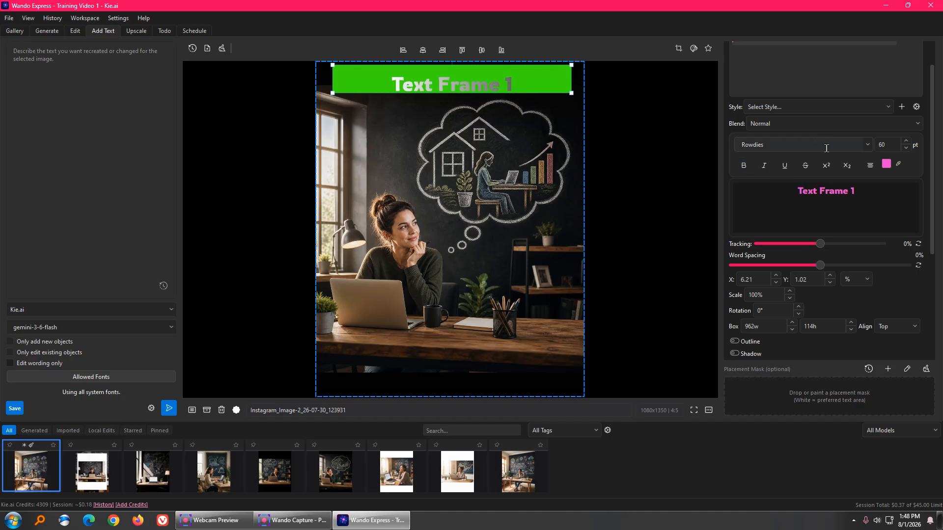
Step: Replace the frame's text with "Edit Text"
triple_click(864, 192)
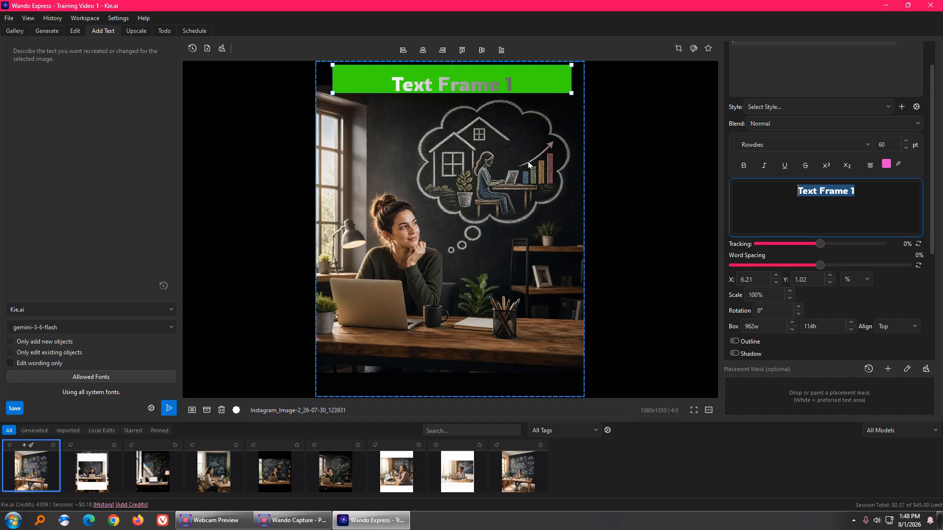
type("Edit Text")
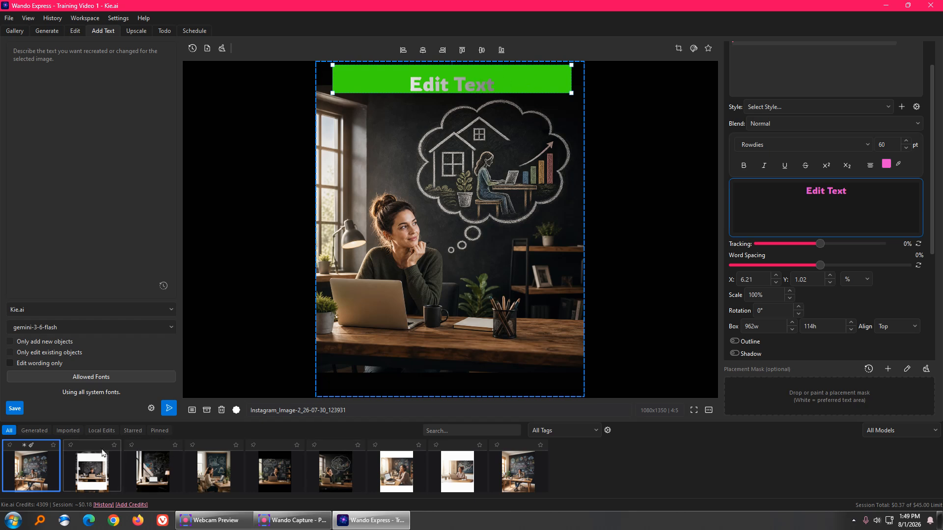
Step: Open the current generated image in the image editing window
left_click(46, 31)
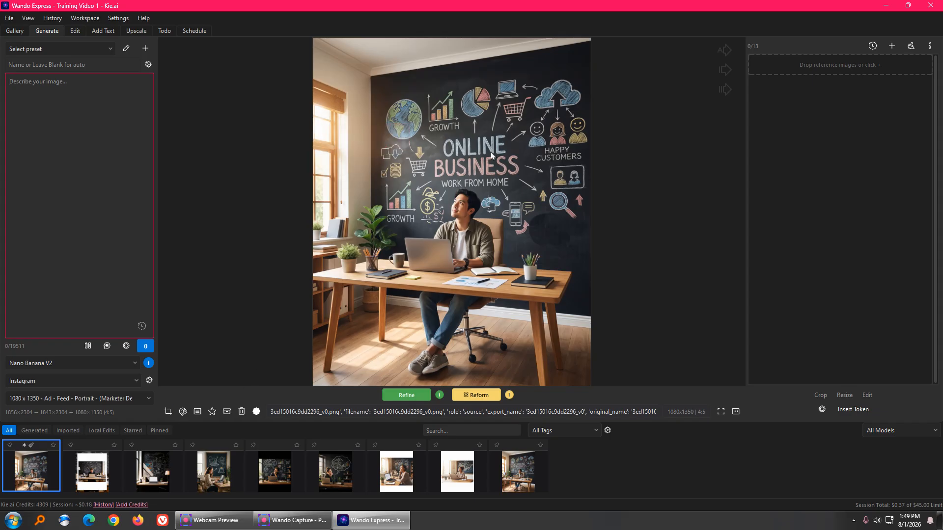
double_click(330, 145)
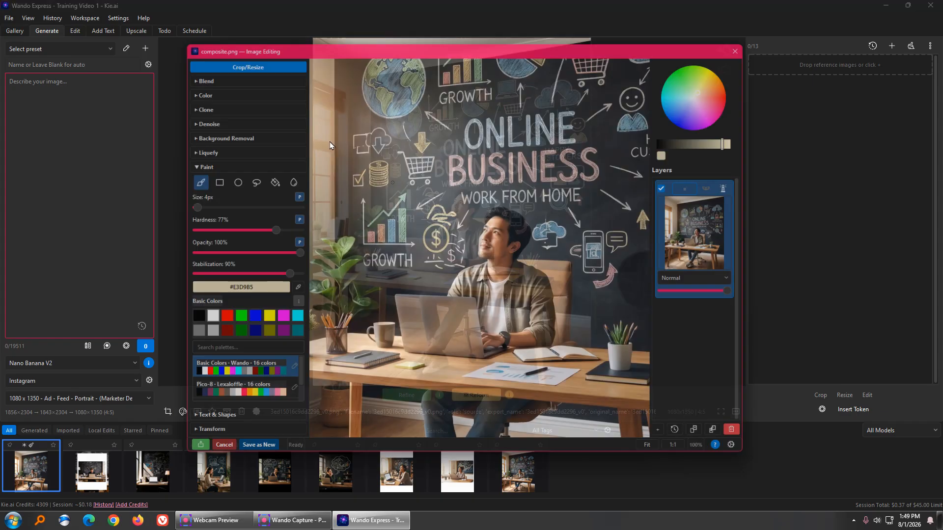